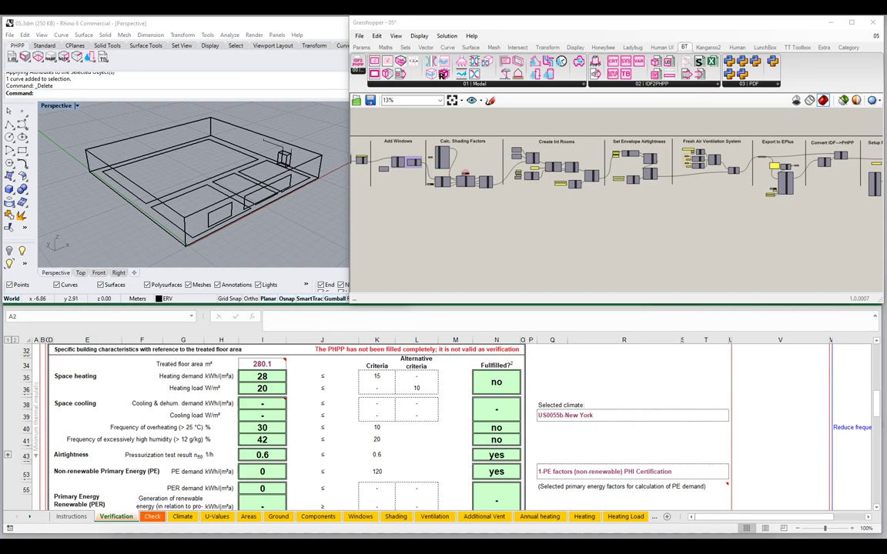
Step: Switch to Excel, maximize the OutputFile_04 workbook and review the specific building characteristics on the Verification sheet
{"action": "left_click", "coordinate": [574, 332]}
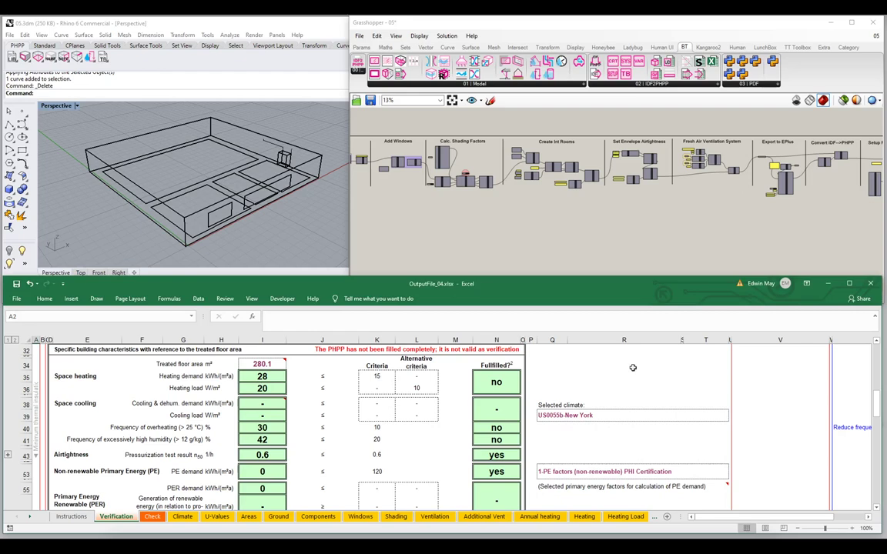
{"action": "double_click", "coordinate": [590, 287]}
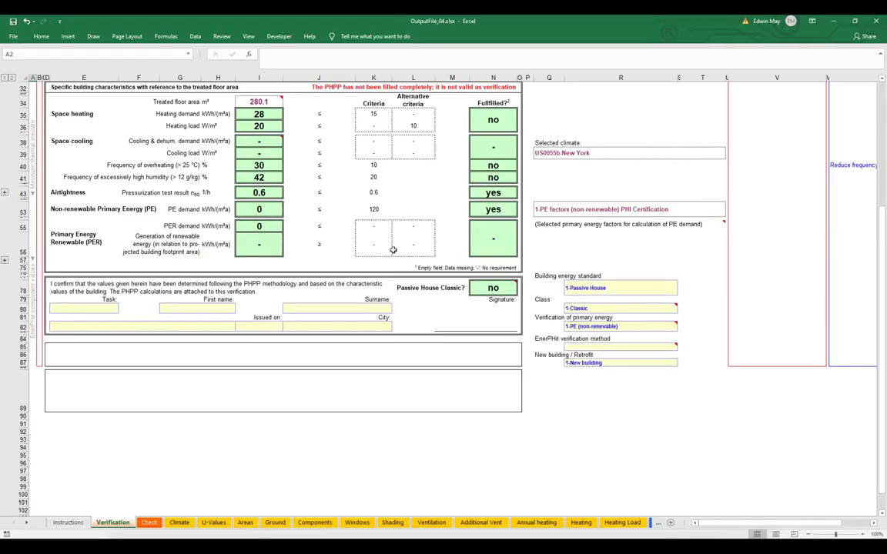
{"action": "scroll", "coordinate": [263, 265], "scroll_direction": "up", "scroll_amount": 5}
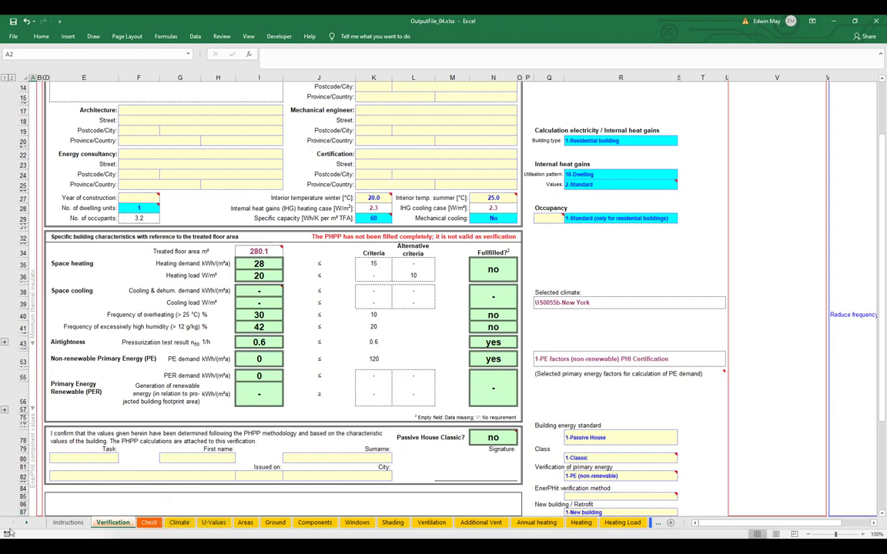
Step: Open the DHW+Distribution worksheet of the PHPP workbook
{"action": "left_click", "coordinate": [26, 523]}
{"action": "left_click", "coordinate": [26, 523]}
{"action": "left_click", "coordinate": [27, 522]}
{"action": "left_click", "coordinate": [27, 522]}
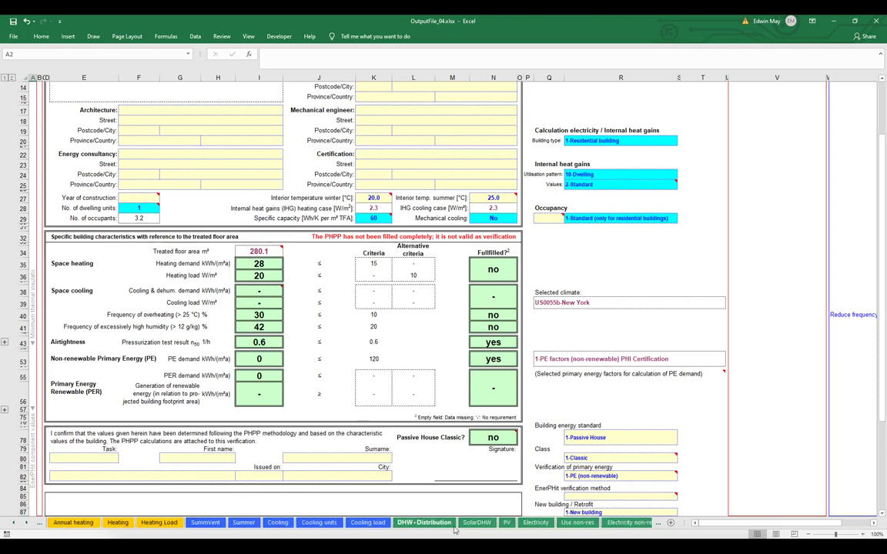
{"action": "left_click", "coordinate": [424, 522]}
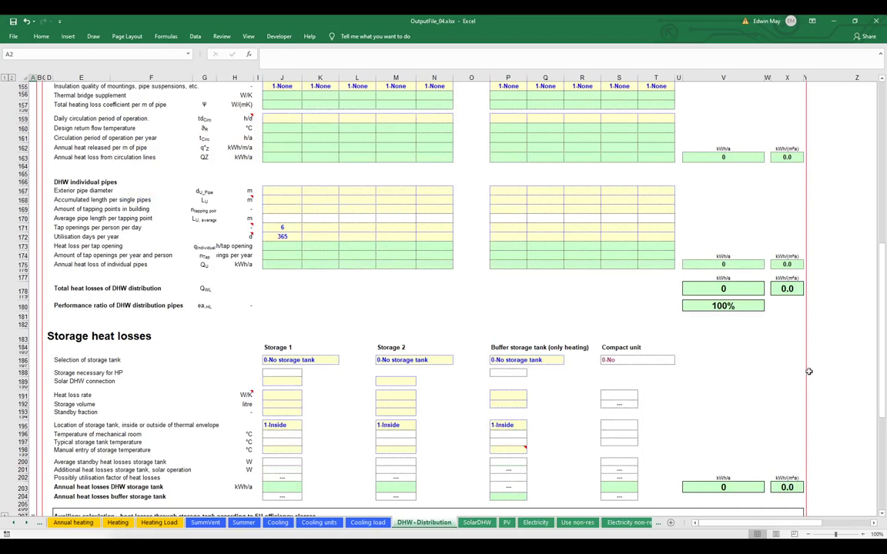
Step: Examine the DHW+Distribution sheet from its header through the Space heat distribution and DHW useful heat sections at an enlarged zoom
{"action": "left_click_drag", "start_coordinate": [879, 363], "coordinate": [864, 166]}
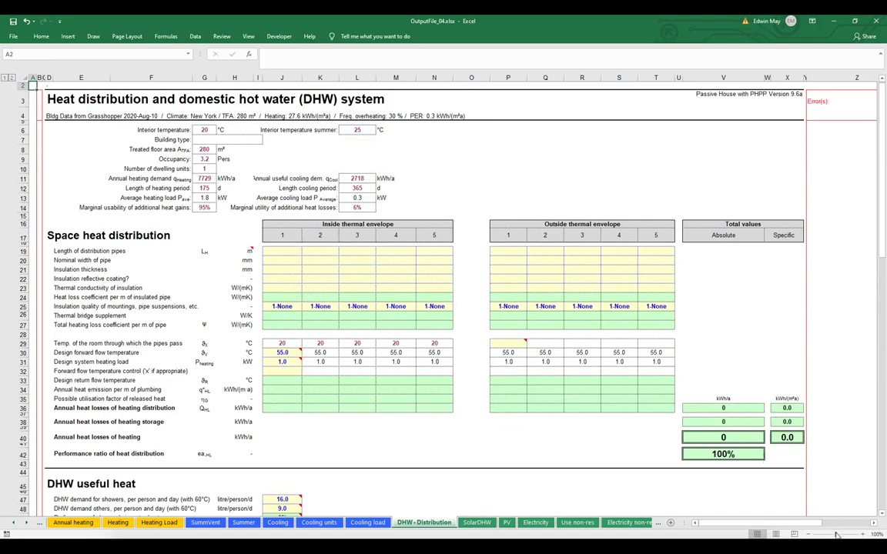
{"action": "left_click_drag", "start_coordinate": [833, 534], "coordinate": [841, 534]}
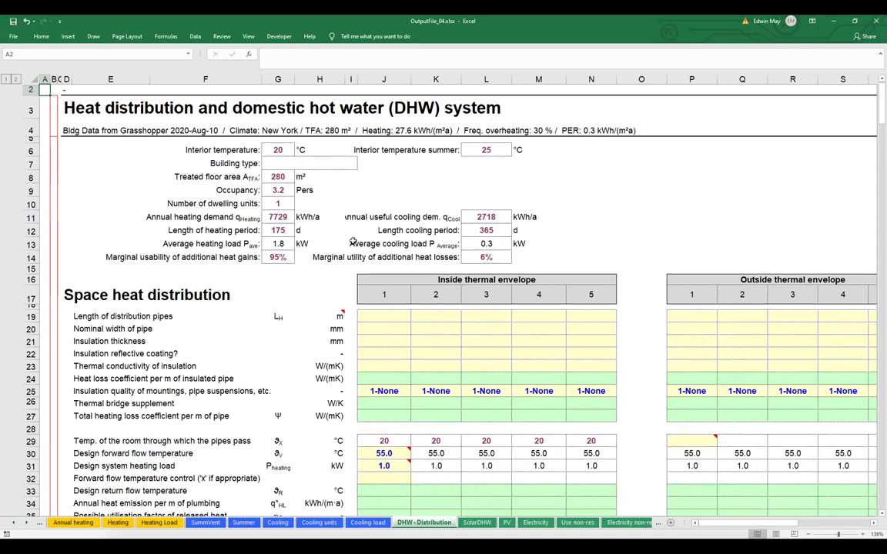
{"action": "scroll", "coordinate": [351, 241], "scroll_direction": "down", "scroll_amount": 2}
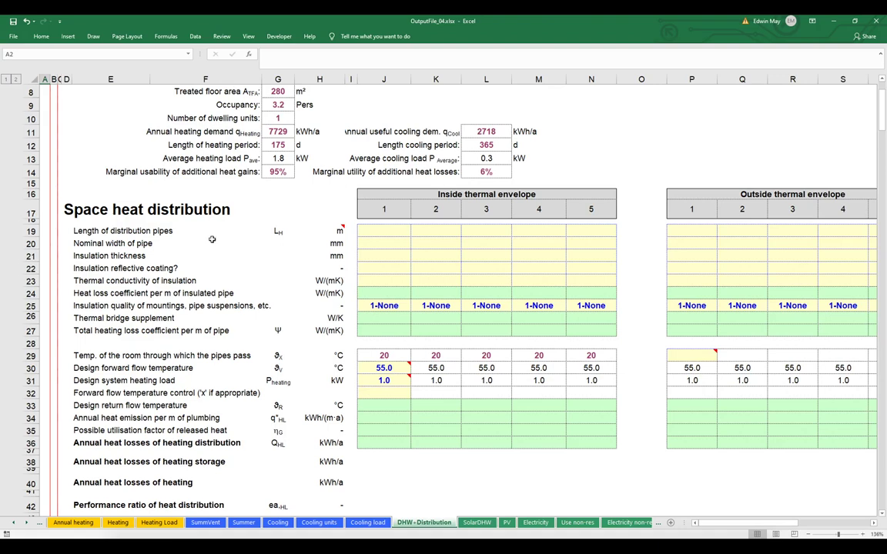
{"action": "scroll", "coordinate": [210, 228], "scroll_direction": "down", "scroll_amount": 6}
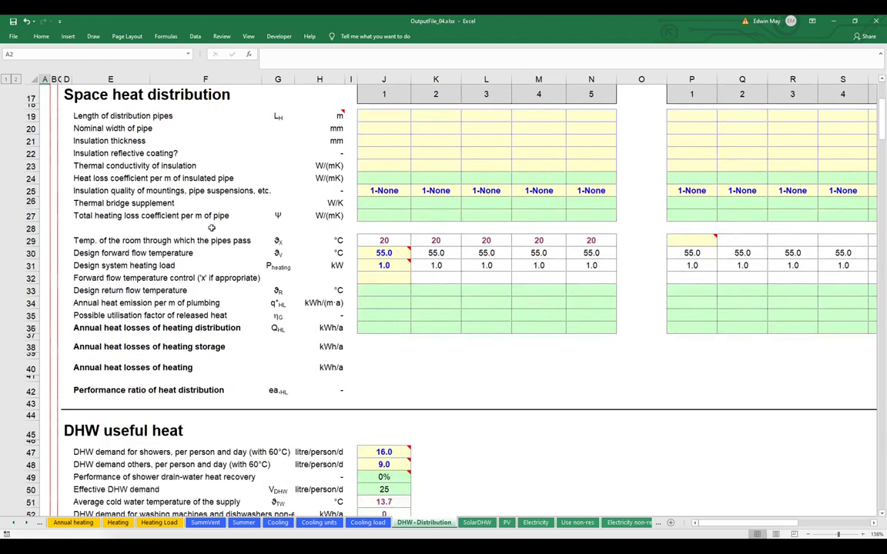
{"action": "scroll", "coordinate": [211, 228], "scroll_direction": "down", "scroll_amount": 2}
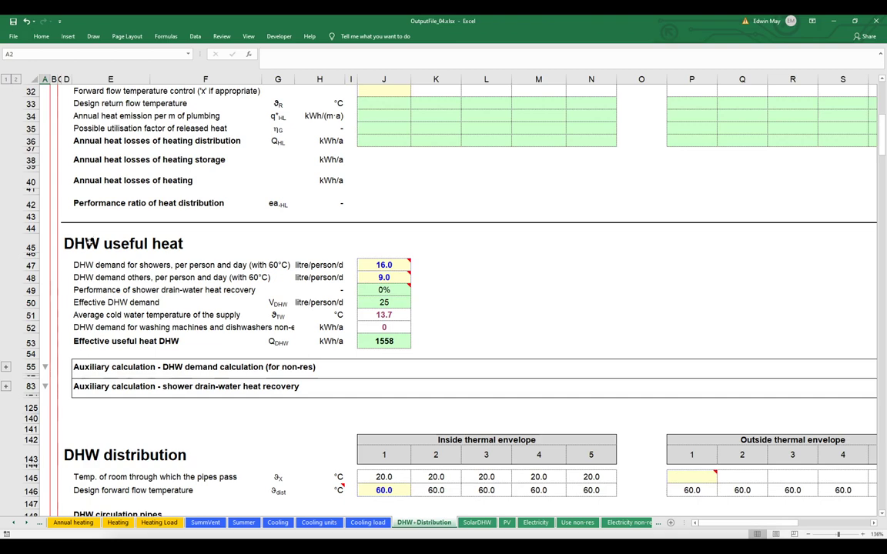
Step: Expand the auxiliary DHW demand calculation (for non-res), examine its table of applications, and collapse it again
{"action": "left_click", "coordinate": [31, 386]}
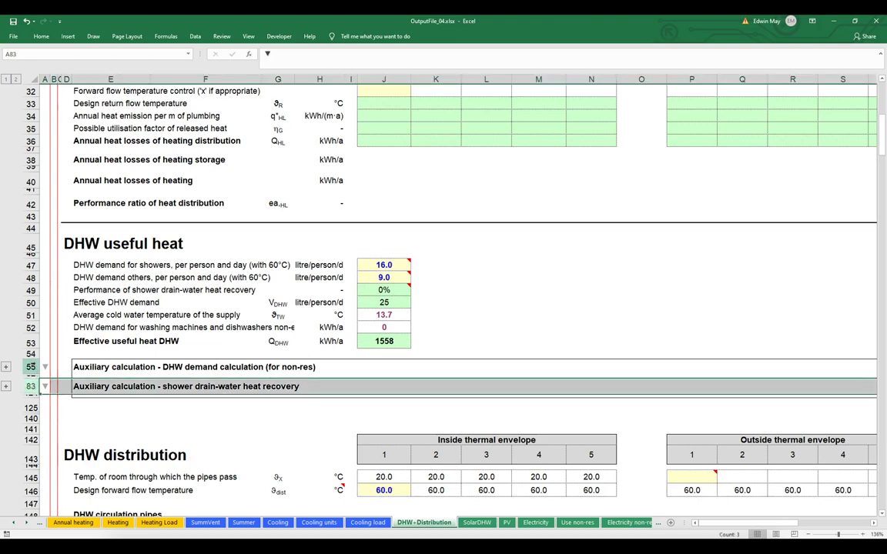
{"action": "left_click", "coordinate": [7, 368]}
{"action": "scroll", "coordinate": [226, 323], "scroll_direction": "down", "scroll_amount": 10}
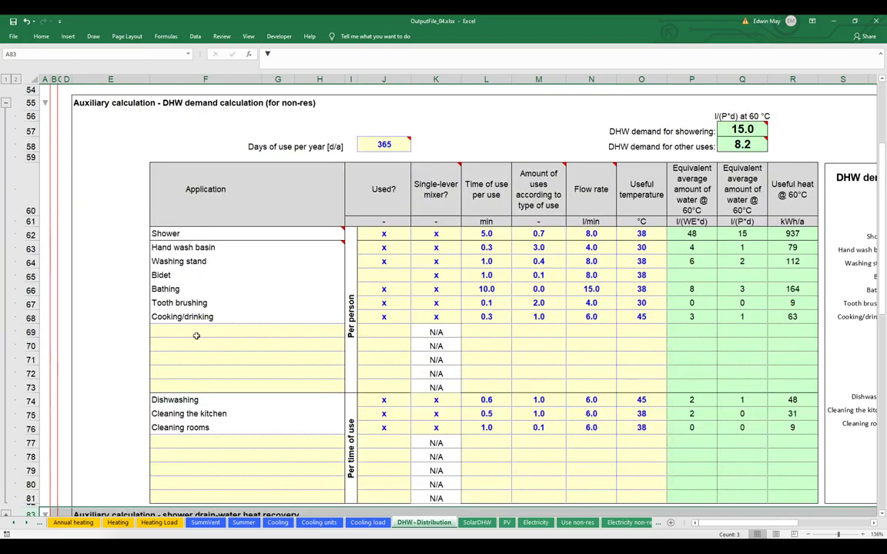
{"action": "scroll", "coordinate": [226, 324], "scroll_direction": "up", "scroll_amount": 2}
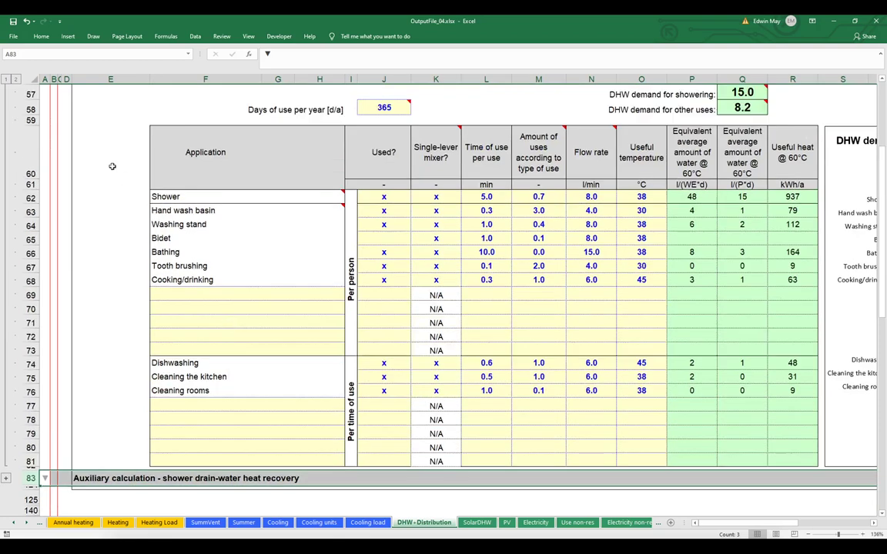
{"action": "scroll", "coordinate": [104, 162], "scroll_direction": "up", "scroll_amount": 2}
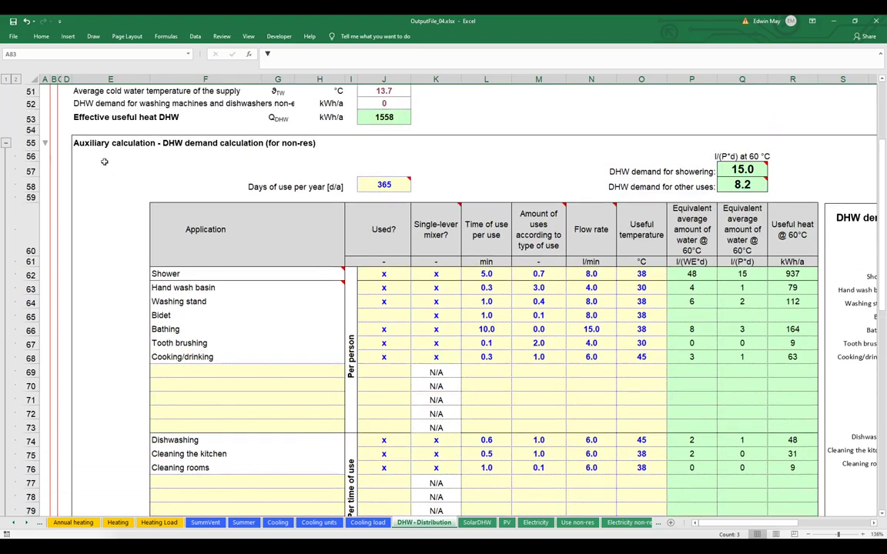
{"action": "left_click", "coordinate": [7, 142]}
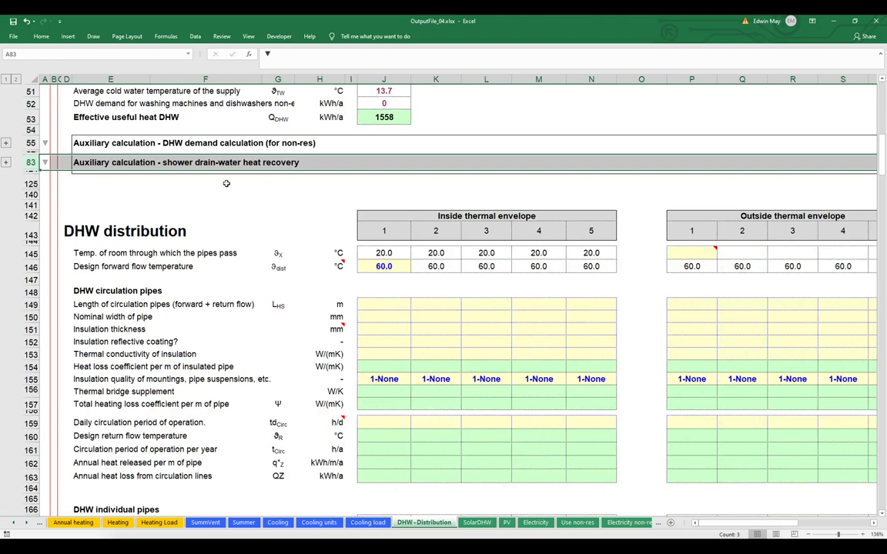
Step: Examine the DHW distribution section, highlighting the DHW circulation pipes block and the DHW individual pipes block
{"action": "scroll", "coordinate": [226, 183], "scroll_direction": "down", "scroll_amount": 1}
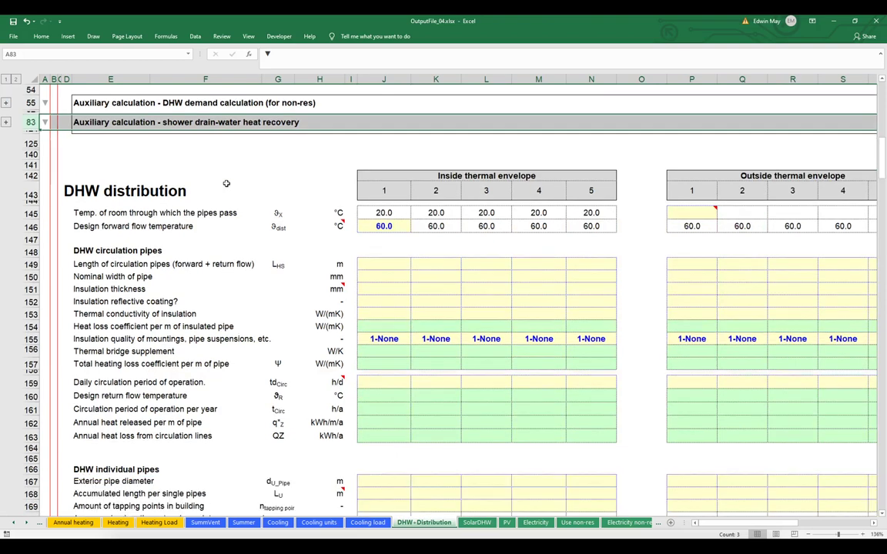
{"action": "scroll", "coordinate": [226, 184], "scroll_direction": "down", "scroll_amount": 1}
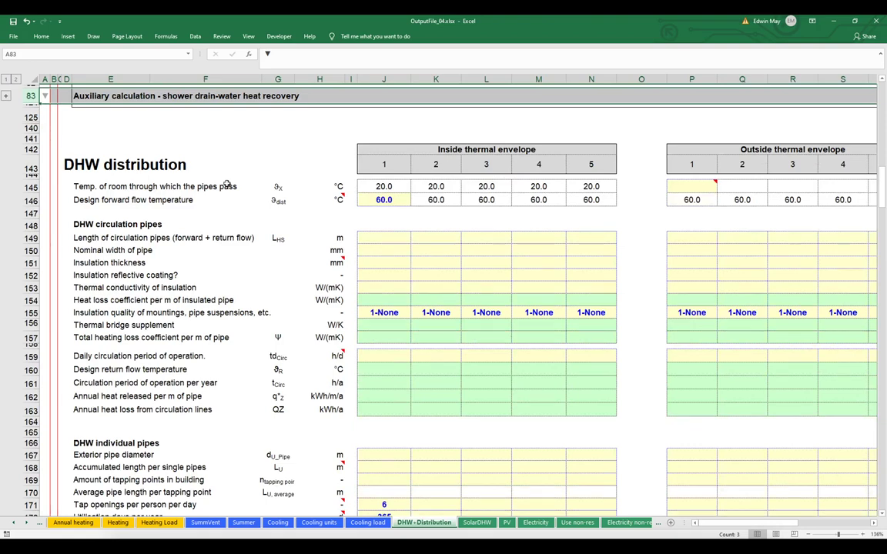
{"action": "left_click_drag", "start_coordinate": [85, 224], "coordinate": [590, 410]}
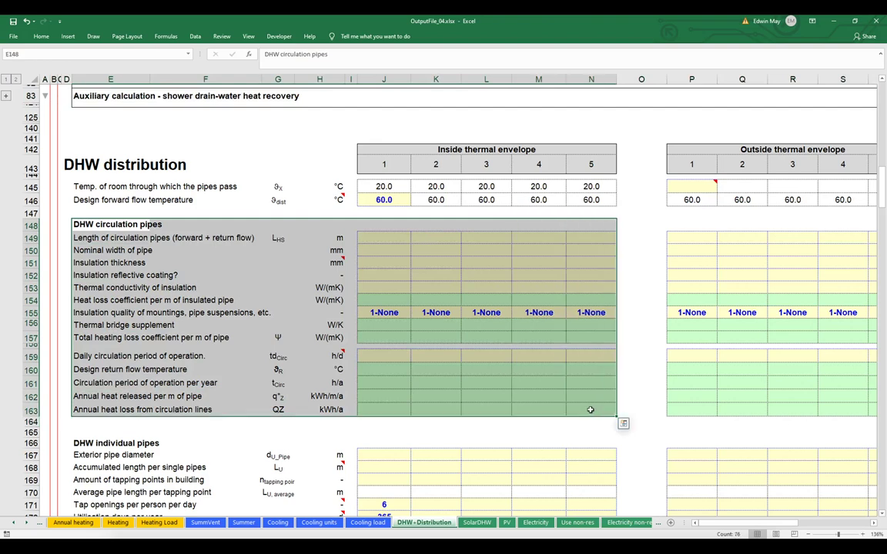
{"action": "scroll", "coordinate": [590, 409], "scroll_direction": "down", "scroll_amount": 3}
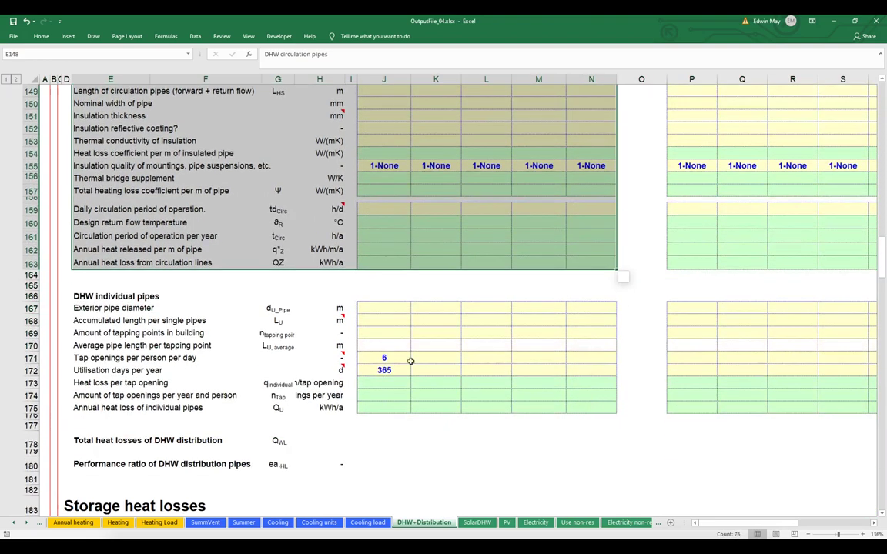
{"action": "left_click_drag", "start_coordinate": [77, 295], "coordinate": [603, 425]}
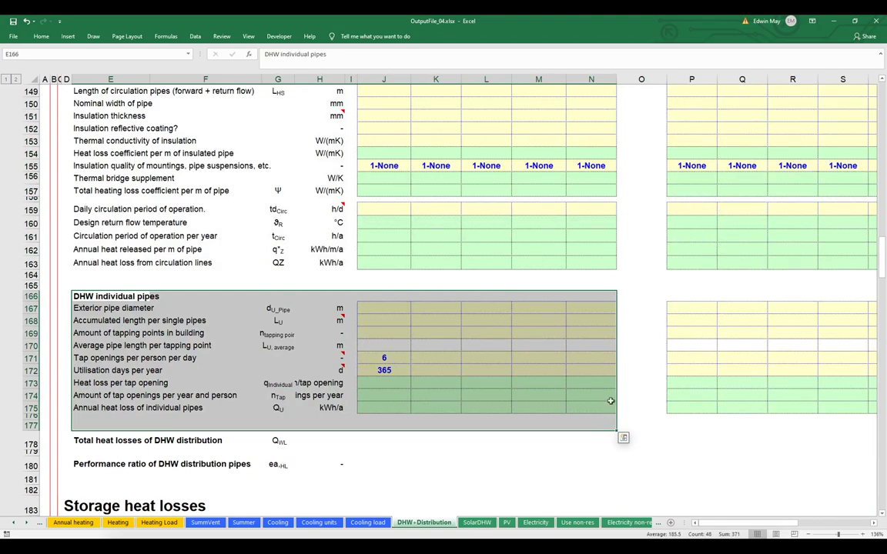
Step: Examine the Storage heat losses section with its Storage 1, Storage 2 and buffer tank inputs
{"action": "scroll", "coordinate": [605, 396], "scroll_direction": "down", "scroll_amount": 1}
{"action": "scroll", "coordinate": [605, 397], "scroll_direction": "down", "scroll_amount": 6}
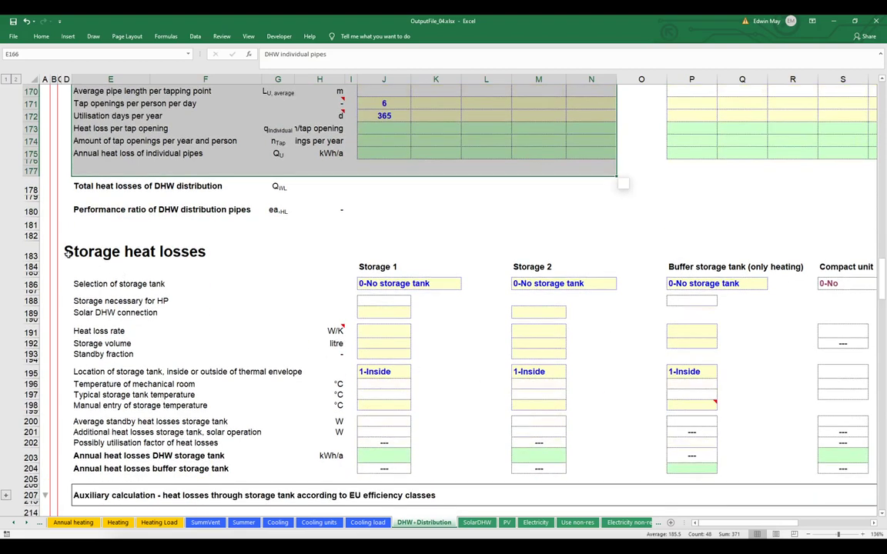
{"action": "left_click", "coordinate": [68, 254]}
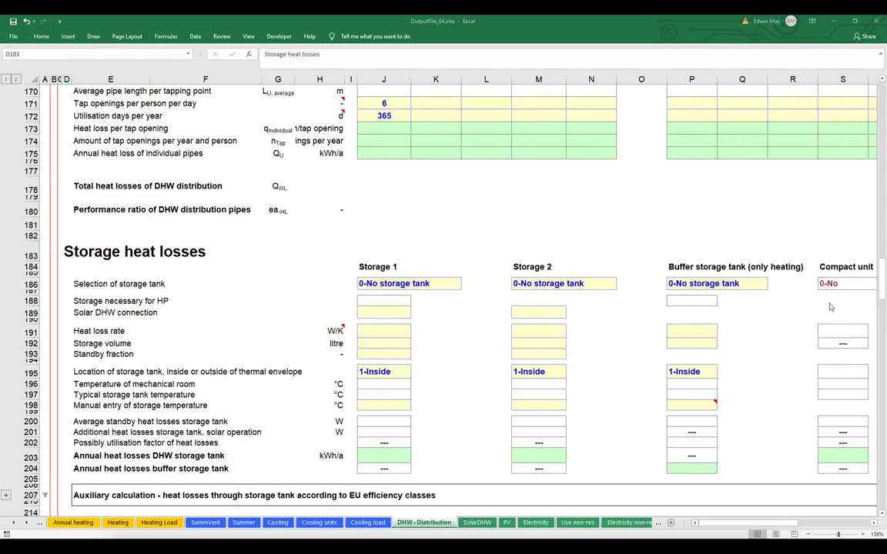
Step: Restore the Excel window to its smaller size and enlarge the Grasshopper window over the Rhino and Excel windows
{"action": "double_click", "coordinate": [498, 23]}
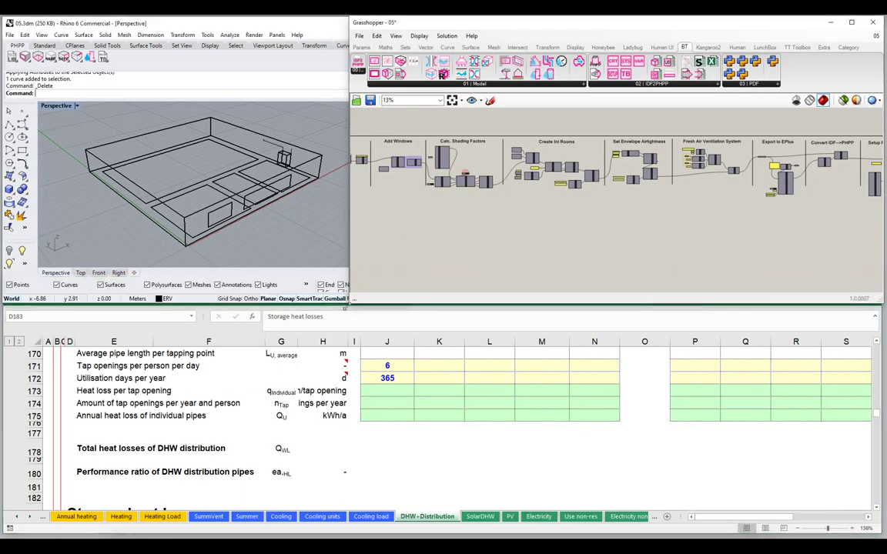
{"action": "left_click_drag", "start_coordinate": [347, 306], "coordinate": [108, 421]}
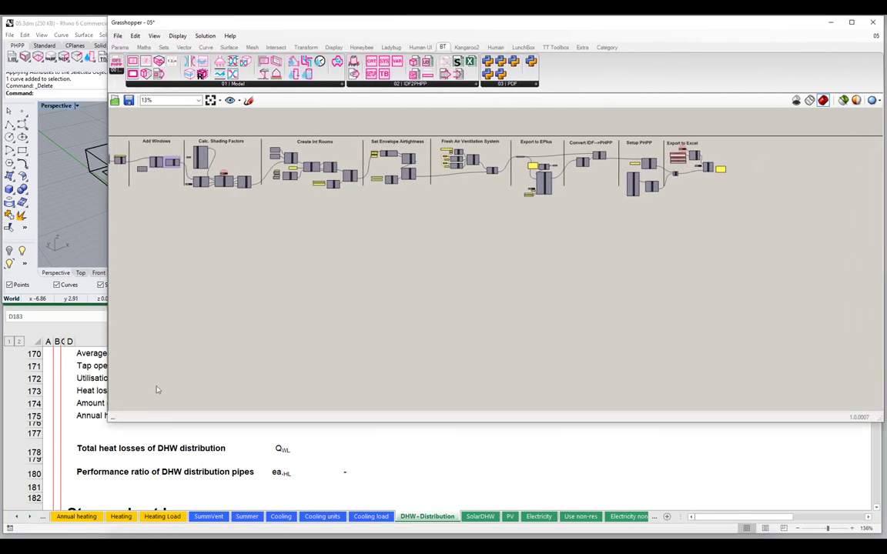
Step: Review the sections of the Grasshopper definition from Create HB Zone through to Export to Excel
{"action": "right_click_drag", "start_coordinate": [259, 210], "coordinate": [368, 229]}
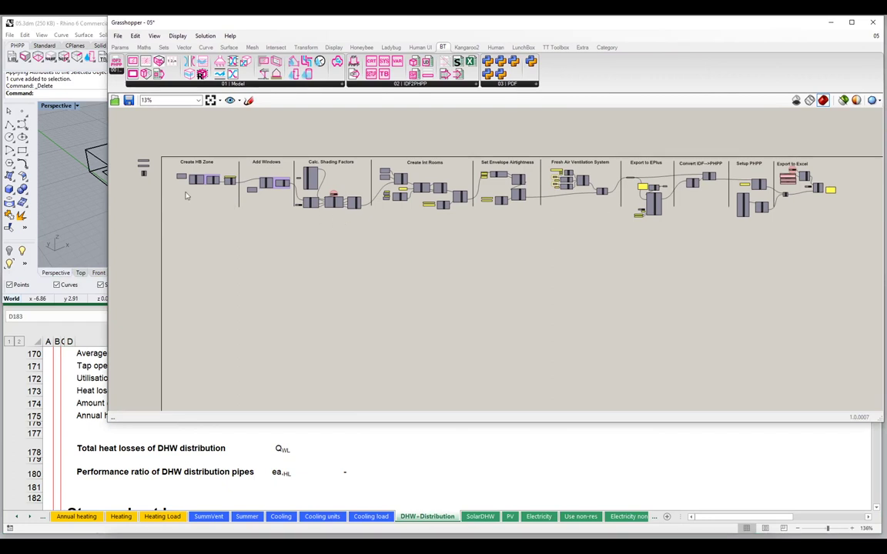
{"action": "scroll", "coordinate": [191, 159], "scroll_direction": "up", "scroll_amount": 3}
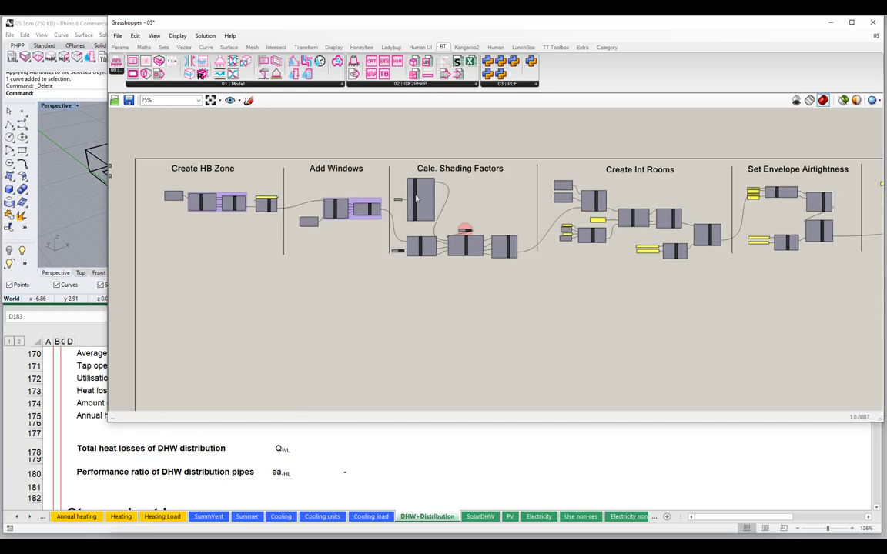
{"action": "right_click_drag", "start_coordinate": [495, 199], "coordinate": [280, 202]}
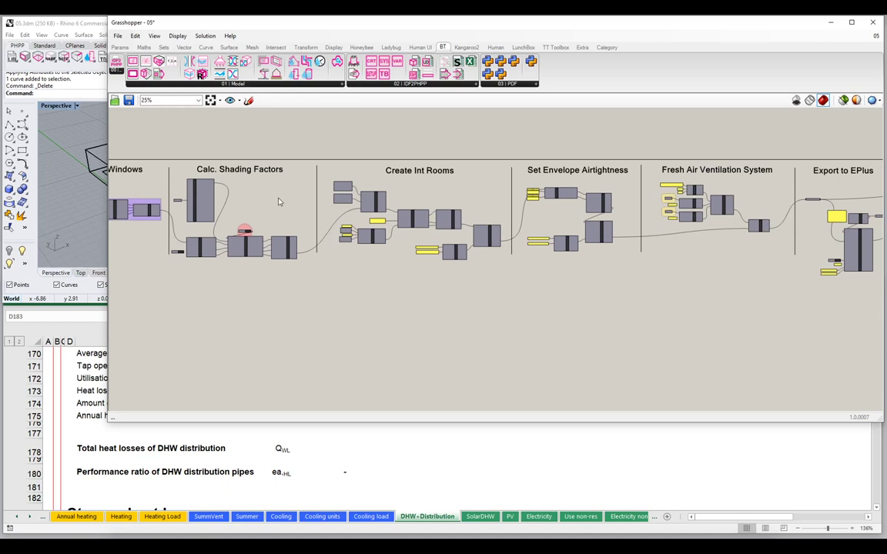
{"action": "right_click_drag", "start_coordinate": [606, 179], "coordinate": [266, 173]}
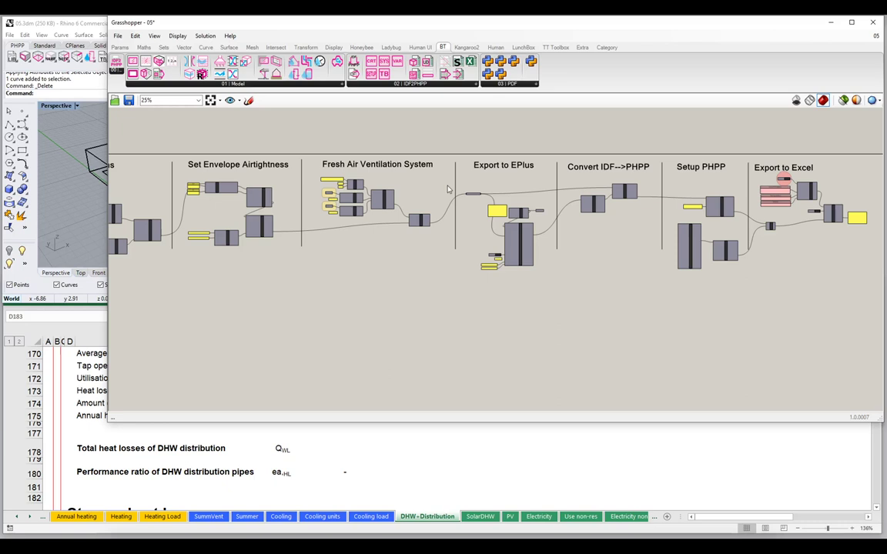
{"action": "left_click_drag", "start_coordinate": [129, 185], "coordinate": [135, 196]}
{"action": "right_click_drag", "start_coordinate": [135, 199], "coordinate": [435, 197]}
{"action": "right_click_drag", "start_coordinate": [712, 202], "coordinate": [364, 170]}
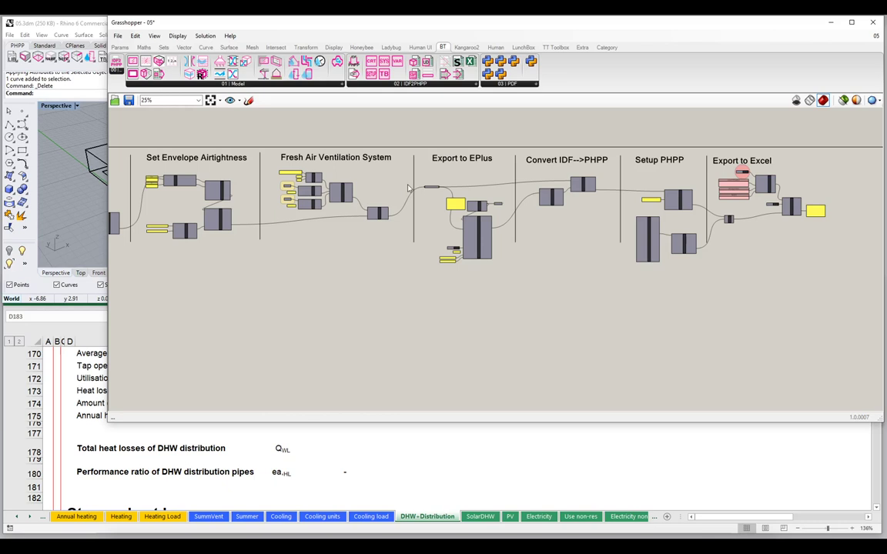
Step: Open a gap between the Fresh Air Ventilation System and Export to EPlus sections, and copy the divider line to the gap's start
{"action": "left_click_drag", "start_coordinate": [399, 187], "coordinate": [531, 188], "text": "alt"}
{"action": "scroll", "coordinate": [468, 168], "scroll_direction": "up", "scroll_amount": 4}
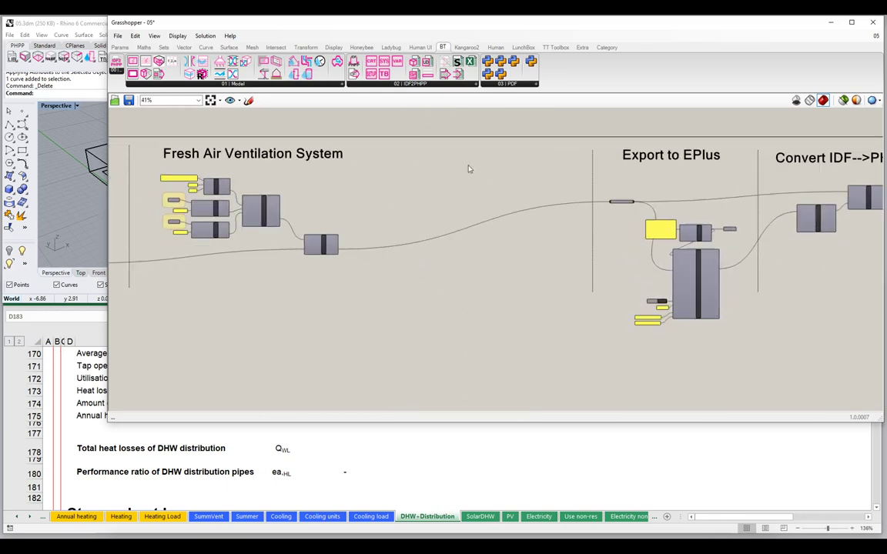
{"action": "scroll", "coordinate": [625, 204], "scroll_direction": "up", "scroll_amount": 1}
{"action": "left_click", "coordinate": [672, 197]}
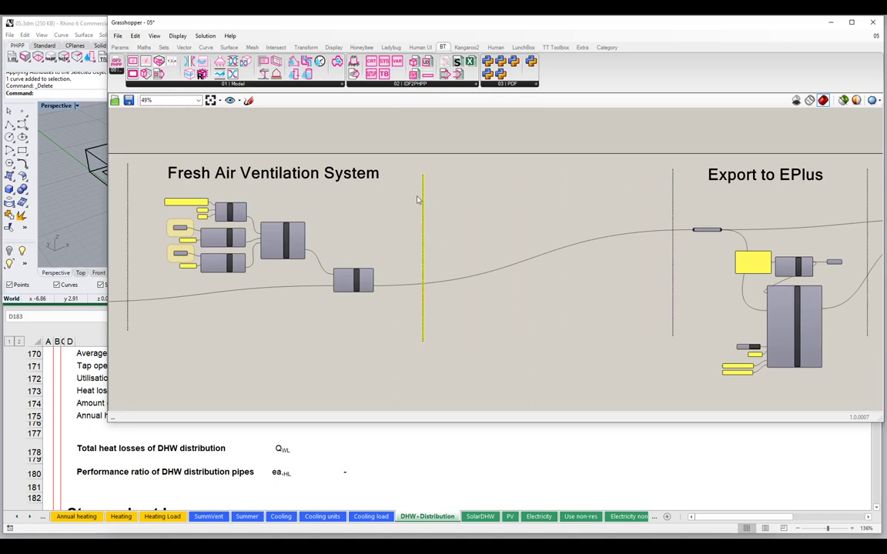
Step: Copy the Fresh Air Ventilation System heading into the empty gap, change its text to "DHW System" and centre it between the dividers
{"action": "left_click", "coordinate": [306, 175]}
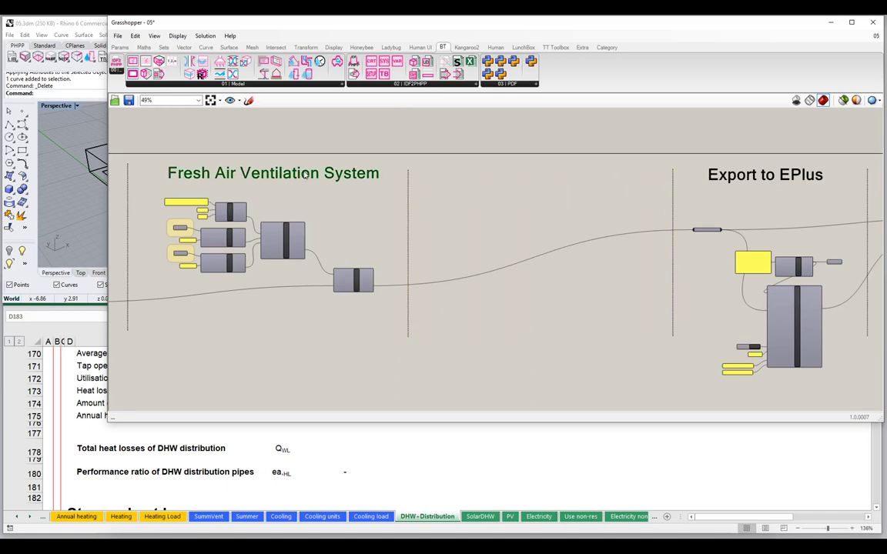
{"action": "mouse_move", "coordinate": [306, 175]}
{"action": "left_mouse_down", "text": "alt"}
{"action": "mouse_move", "coordinate": [513, 187]}
{"action": "mouse_move", "coordinate": [584, 177]}
{"action": "mouse_move", "coordinate": [574, 176]}
{"action": "left_mouse_up", "text": "alt"}
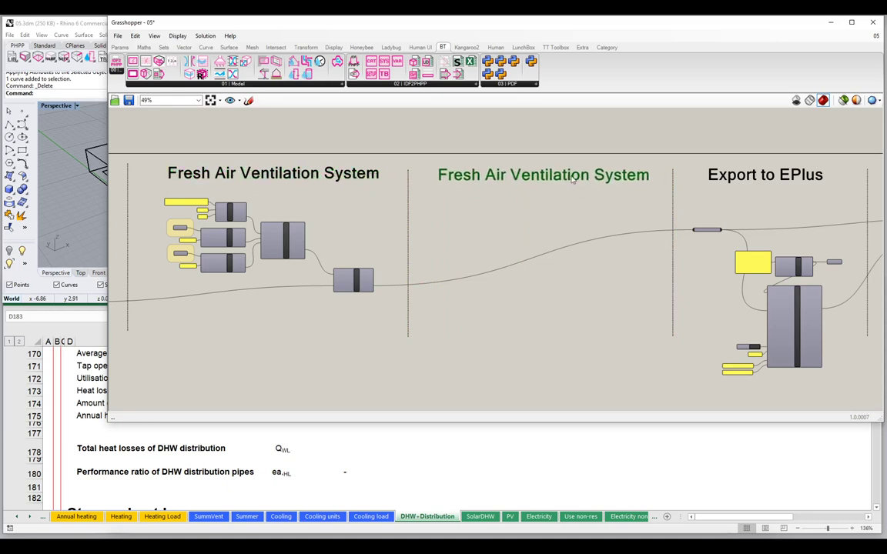
{"action": "double_click", "coordinate": [574, 175]}
{"action": "key", "text": "ctrl+a"}
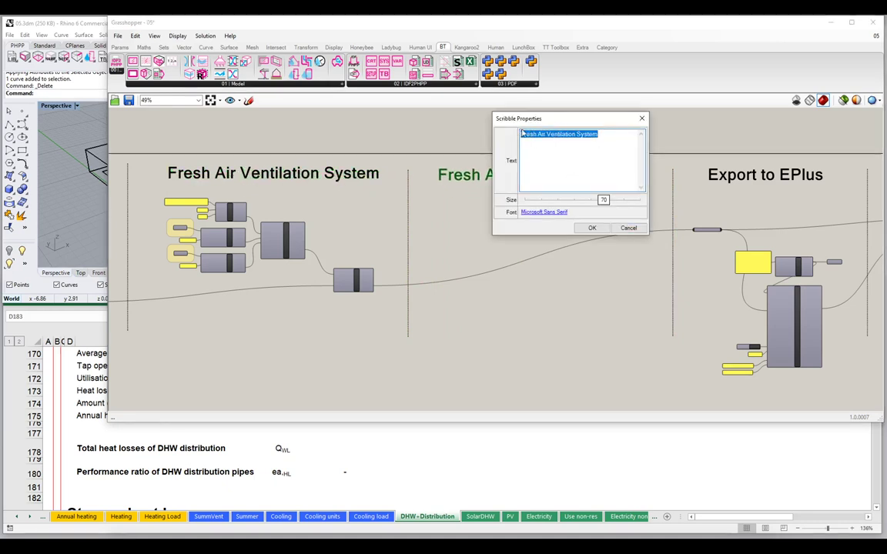
{"action": "type", "text": "dhw"}
{"action": "key", "text": "BackSpace"}
{"action": "key", "text": "BackSpace"}
{"action": "key", "text": "BackSpace"}
{"action": "type", "text": "DHW System"}
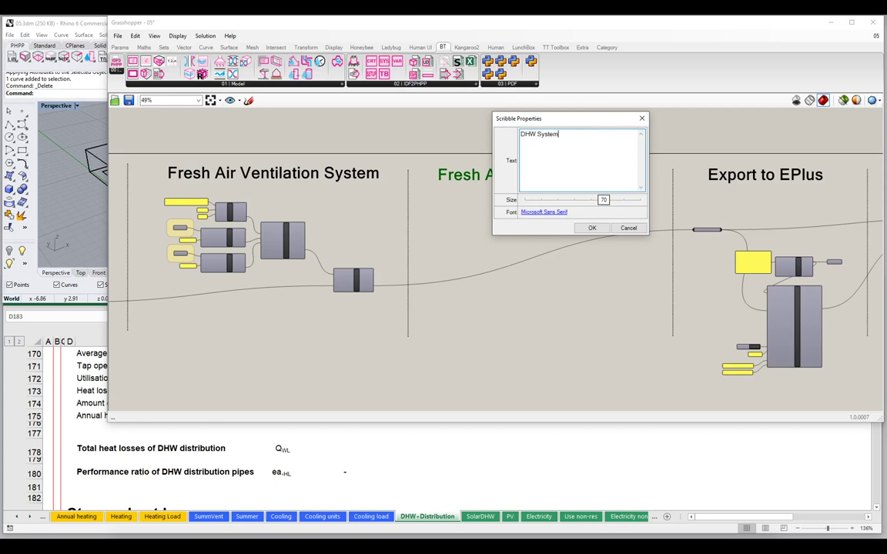
{"action": "left_click", "coordinate": [592, 227]}
{"action": "left_click_drag", "start_coordinate": [523, 180], "coordinate": [573, 180]}
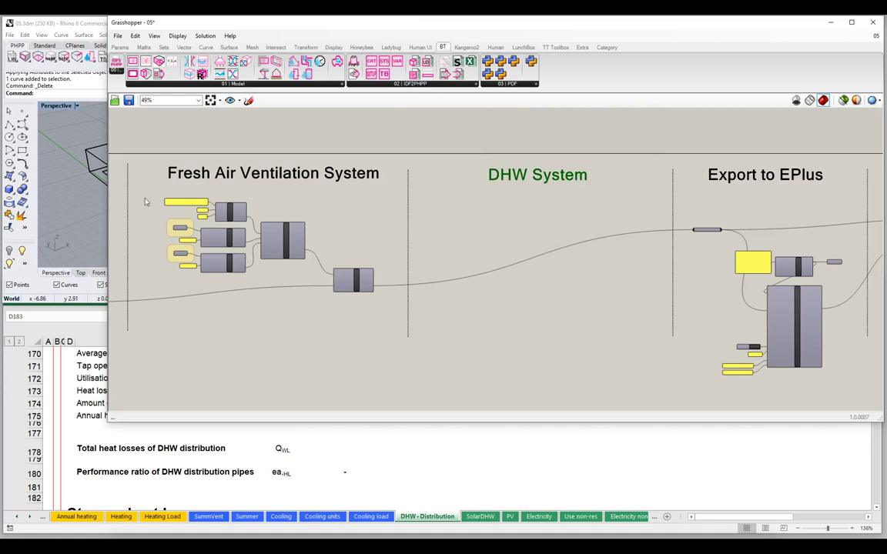
Step: Place a BT_DHW_System component between the dividers of the DHW System section
{"action": "left_click_drag", "start_coordinate": [108, 187], "coordinate": [357, 187]}
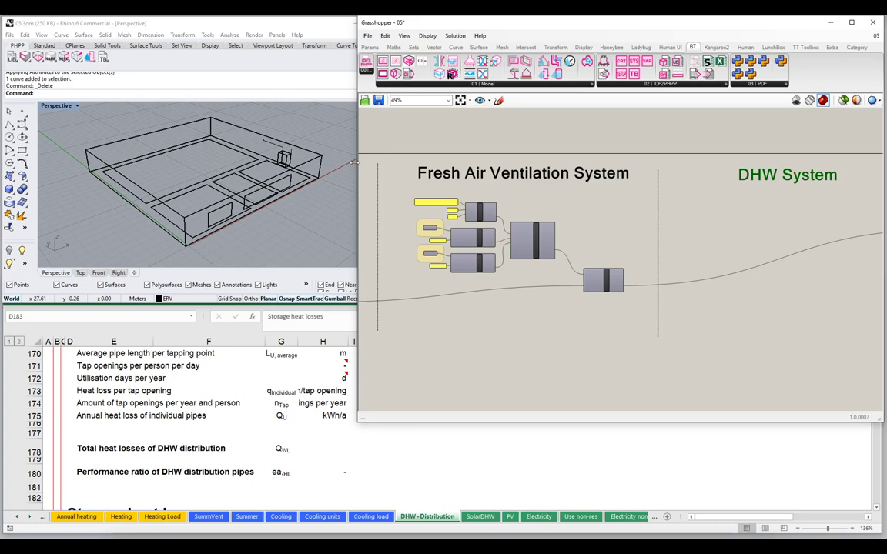
{"action": "left_click_drag", "start_coordinate": [353, 162], "coordinate": [70, 136]}
{"action": "scroll", "coordinate": [510, 254], "scroll_direction": "up", "scroll_amount": 4}
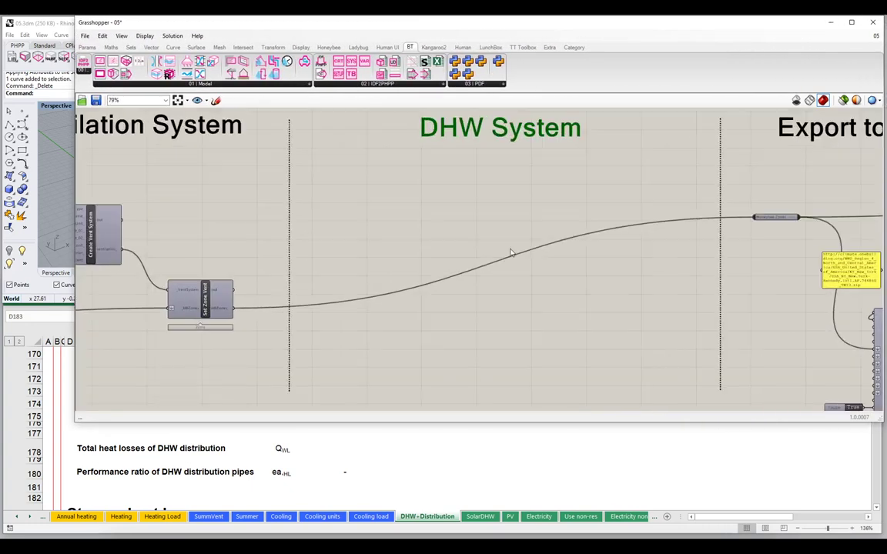
{"action": "scroll", "coordinate": [301, 301], "scroll_direction": "up", "scroll_amount": 1}
{"action": "right_click_drag", "start_coordinate": [368, 293], "coordinate": [293, 291]}
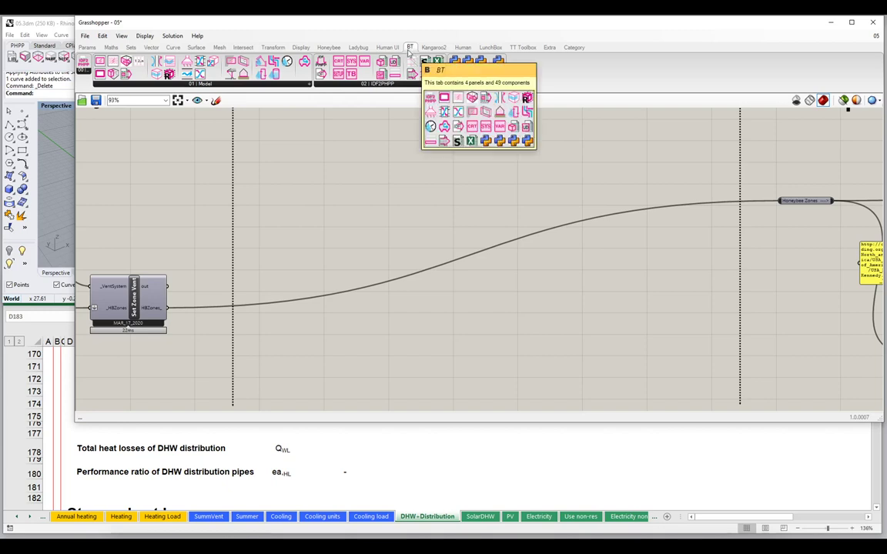
{"action": "left_click", "coordinate": [306, 84]}
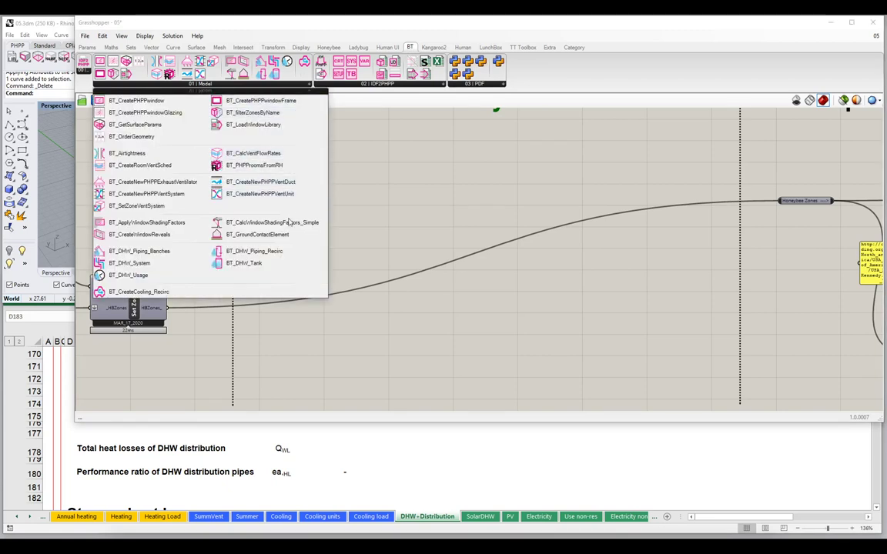
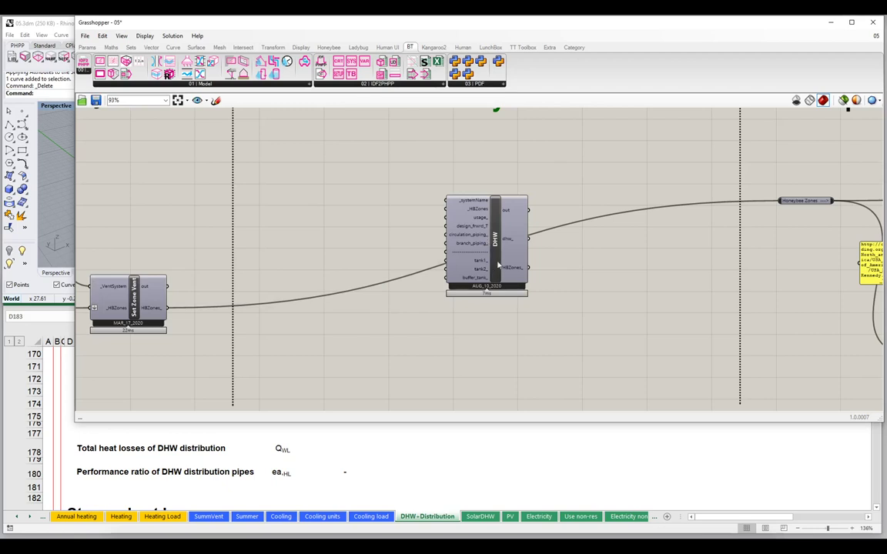
Step: Add a panel beside the DHW component, wire it to the out output and enlarge it to show the full text
{"action": "scroll", "coordinate": [499, 245], "scroll_direction": "up", "scroll_amount": 3}
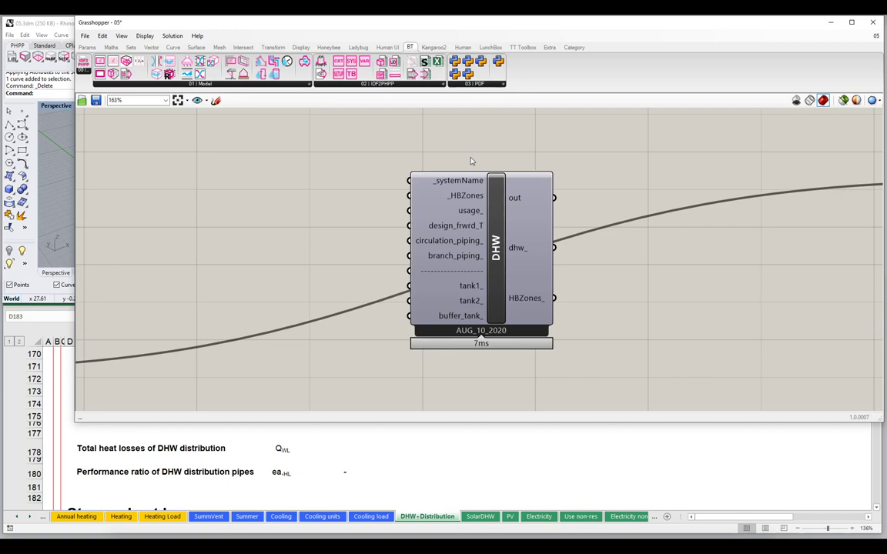
{"action": "double_click", "coordinate": [654, 158]}
{"action": "key", "text": "Return"}
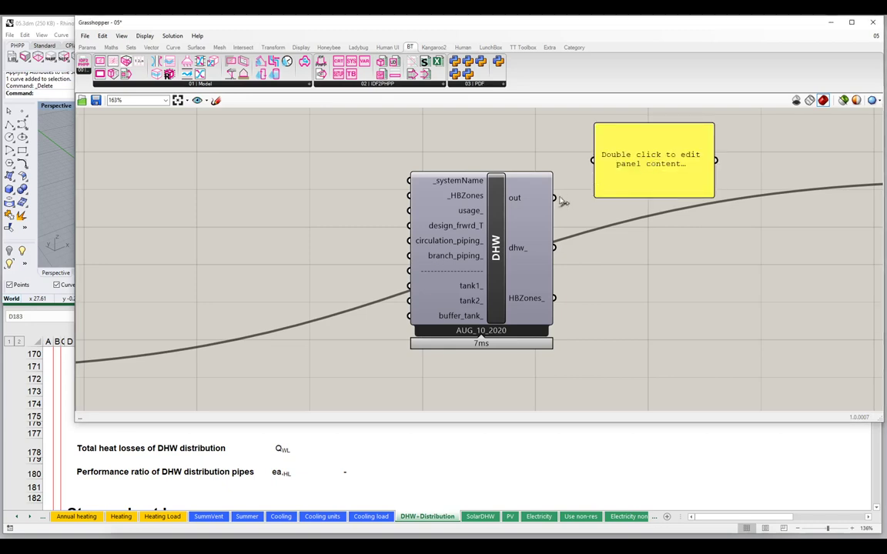
{"action": "left_click_drag", "start_coordinate": [553, 198], "coordinate": [592, 160]}
{"action": "left_click_drag", "start_coordinate": [708, 195], "coordinate": [814, 300]}
{"action": "left_click_drag", "start_coordinate": [667, 273], "coordinate": [661, 259]}
{"action": "right_click_drag", "start_coordinate": [650, 257], "coordinate": [645, 281]}
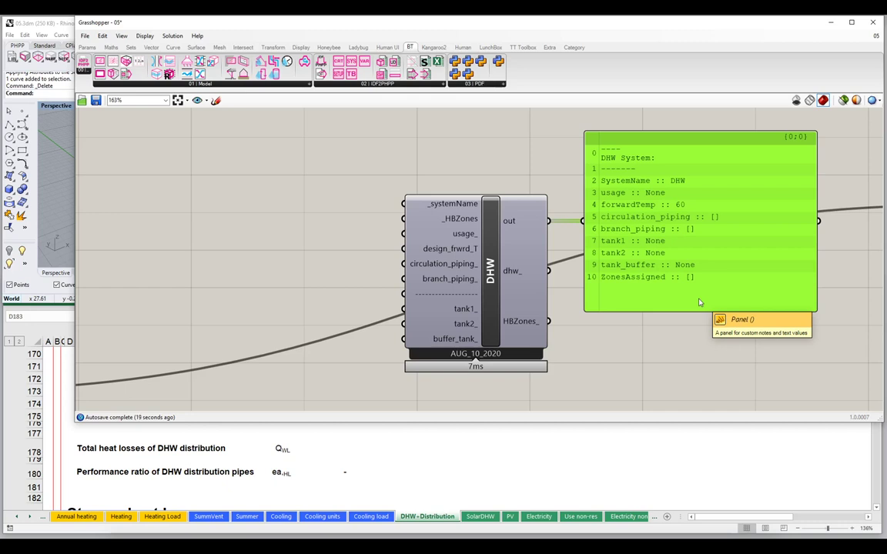
Step: Wire Set Zone Vent's HBZones_ output into the DHW component's _HBZones input, and its HBZones_ output into the Honeybee Zones parameter
{"action": "scroll", "coordinate": [634, 271], "scroll_direction": "down", "scroll_amount": 3}
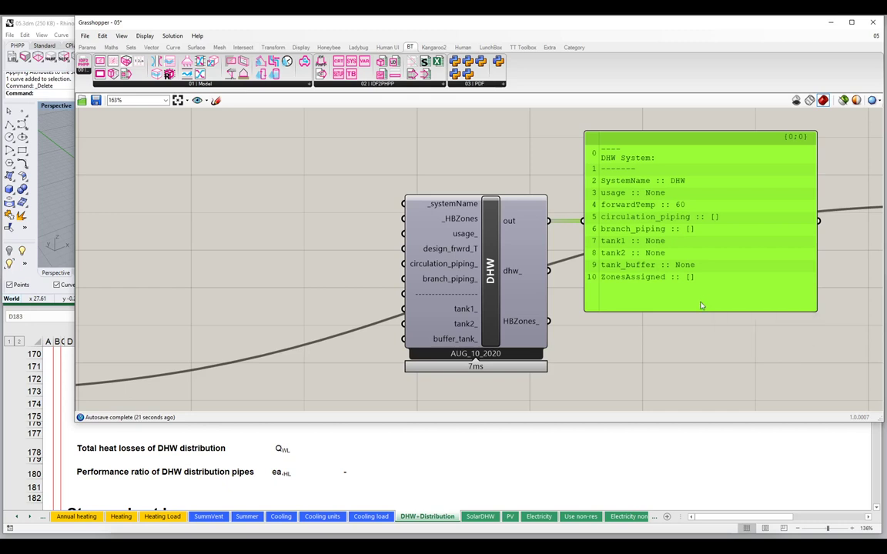
{"action": "right_click_drag", "start_coordinate": [350, 262], "coordinate": [423, 255]}
{"action": "right_click_drag", "start_coordinate": [157, 267], "coordinate": [232, 262]}
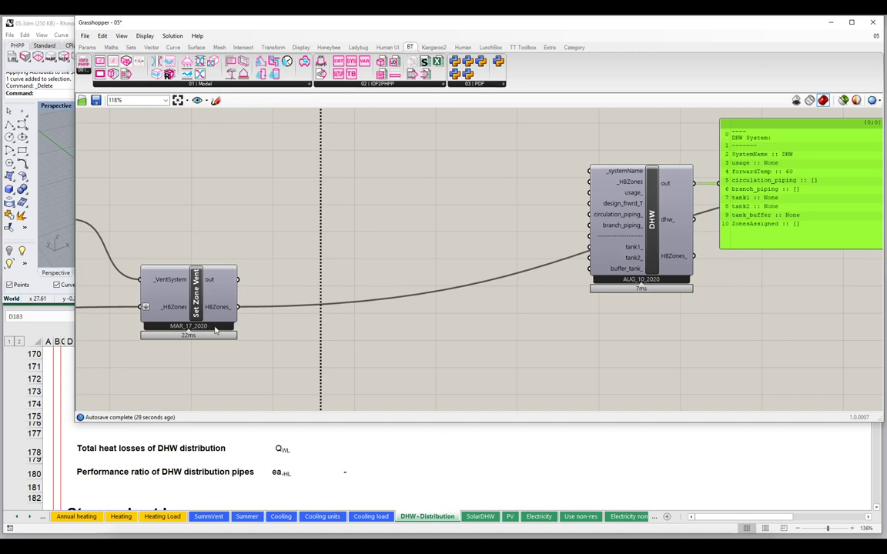
{"action": "left_click_drag", "start_coordinate": [238, 307], "coordinate": [590, 183]}
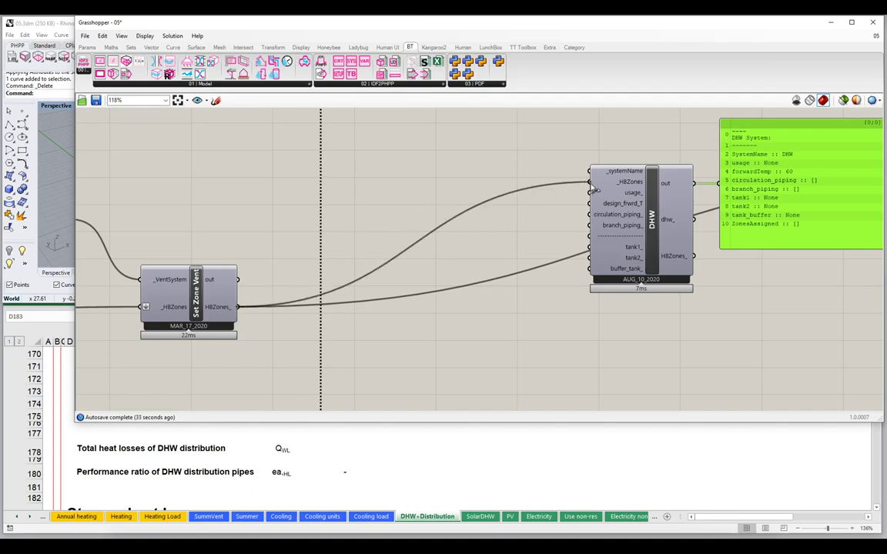
{"action": "right_click_drag", "start_coordinate": [698, 201], "coordinate": [431, 267]}
{"action": "left_click_drag", "start_coordinate": [516, 310], "coordinate": [520, 226]}
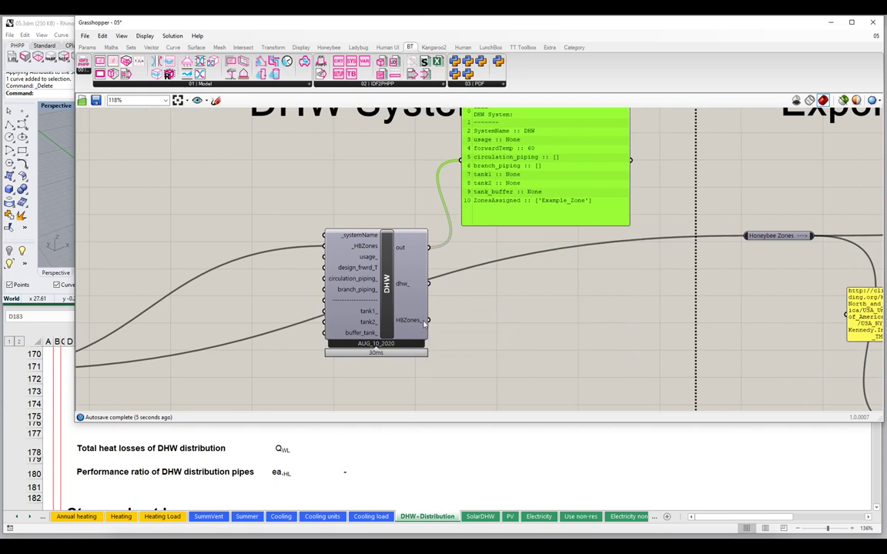
{"action": "left_click_drag", "start_coordinate": [426, 321], "coordinate": [718, 230]}
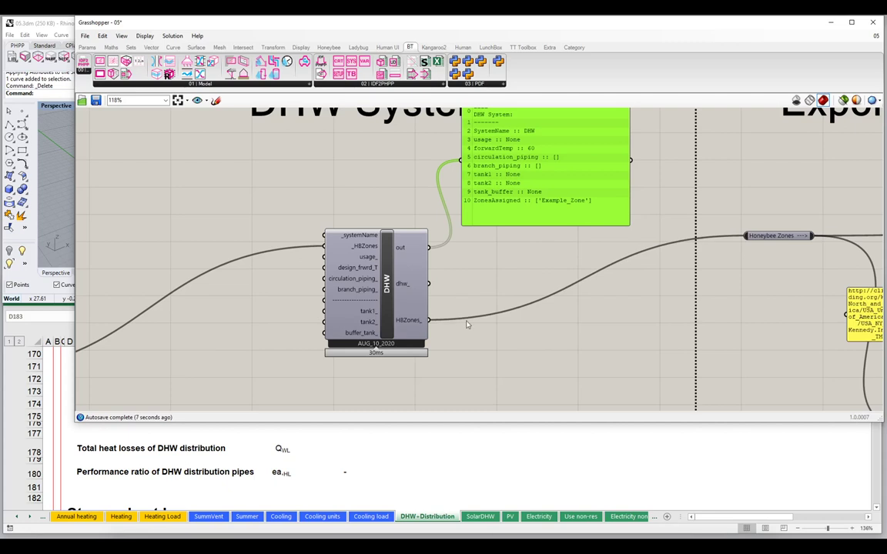
Step: Switch to Excel and examine the design forward flow temperature and the distribution sections of the DHW+Distribution worksheet at full window size
{"action": "left_click", "coordinate": [422, 462]}
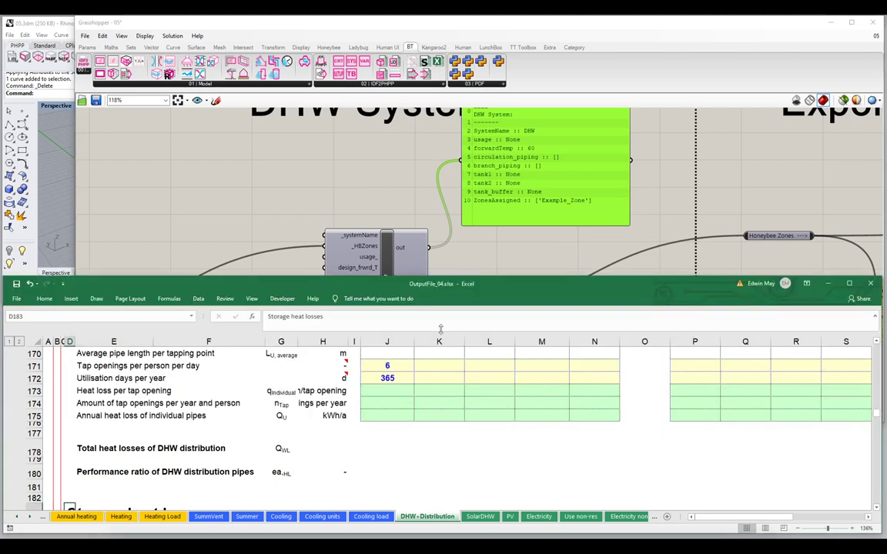
{"action": "double_click", "coordinate": [445, 283]}
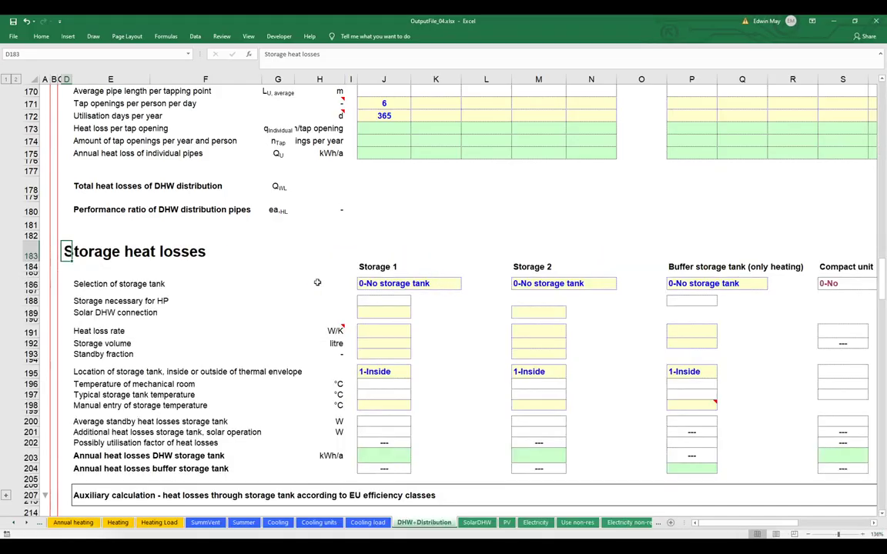
{"action": "scroll", "coordinate": [312, 280], "scroll_direction": "up", "scroll_amount": 5}
{"action": "scroll", "coordinate": [314, 281], "scroll_direction": "up", "scroll_amount": 6}
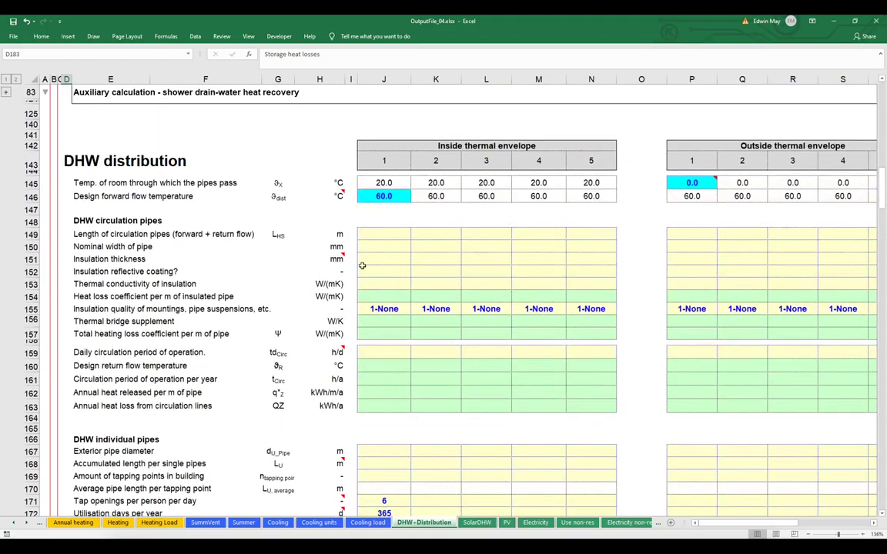
{"action": "left_click", "coordinate": [388, 194]}
{"action": "scroll", "coordinate": [384, 253], "scroll_direction": "up", "scroll_amount": 3}
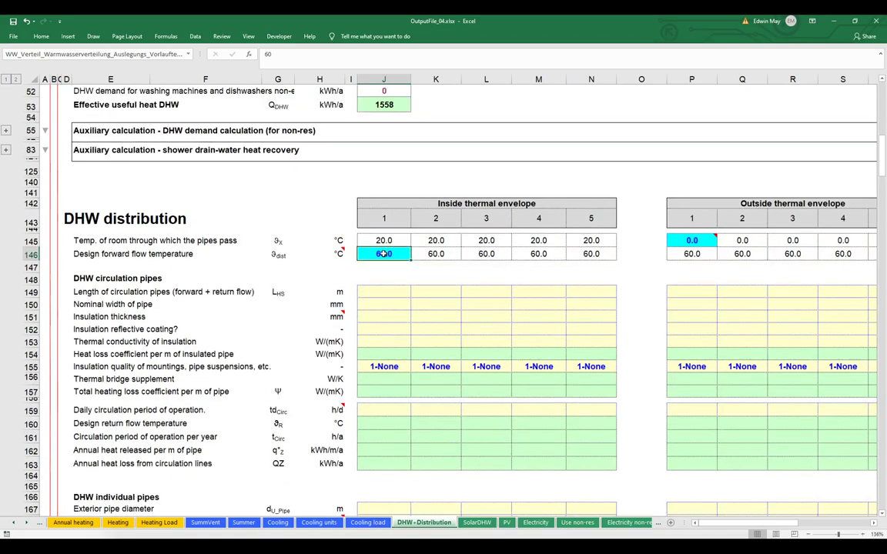
{"action": "scroll", "coordinate": [383, 253], "scroll_direction": "up", "scroll_amount": 10}
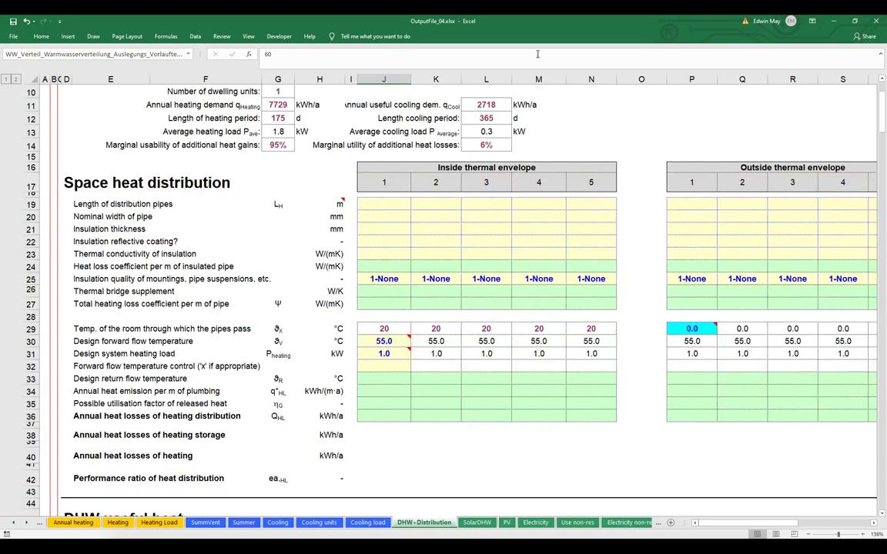
{"action": "left_click_drag", "start_coordinate": [547, 26], "coordinate": [448, 188]}
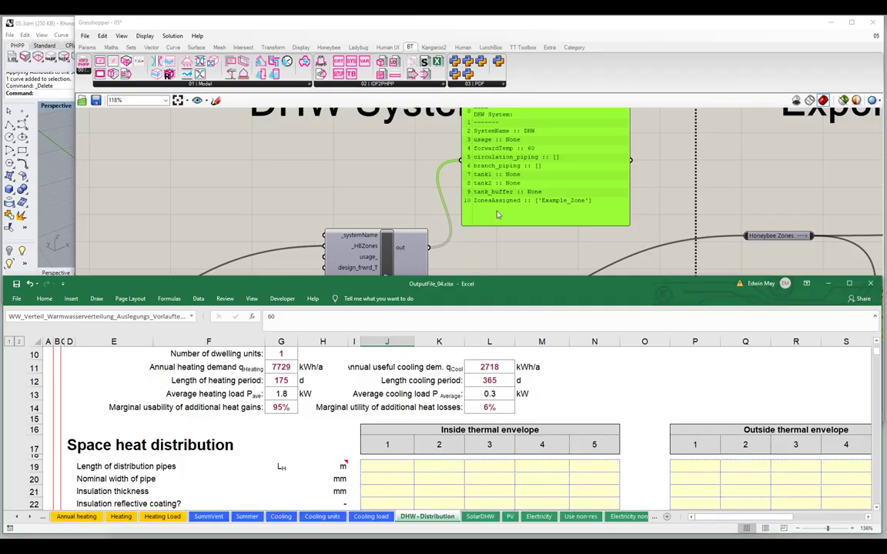
Step: Return to Grasshopper, inspect the DHW component's output settings in the panel and delete the panel
{"action": "left_click", "coordinate": [452, 237]}
{"action": "left_click_drag", "start_coordinate": [520, 207], "coordinate": [520, 274]}
{"action": "scroll", "coordinate": [520, 242], "scroll_direction": "up", "scroll_amount": 3}
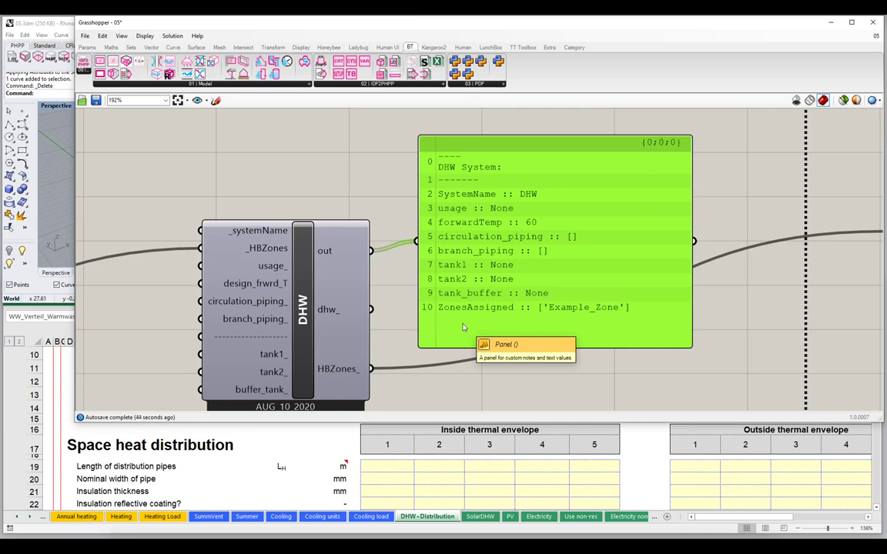
{"action": "right_click_drag", "start_coordinate": [461, 327], "coordinate": [614, 322]}
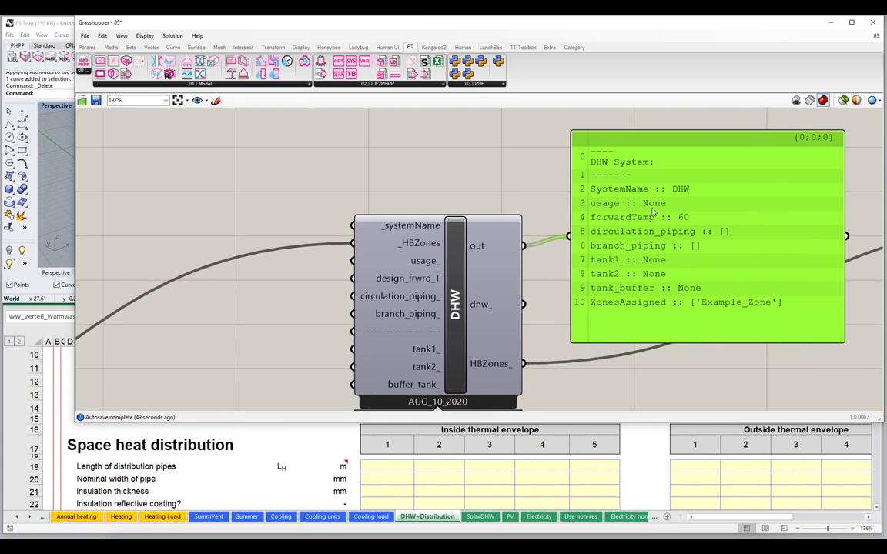
{"action": "key", "text": "Delete"}
{"action": "right_click_drag", "start_coordinate": [545, 305], "coordinate": [518, 269]}
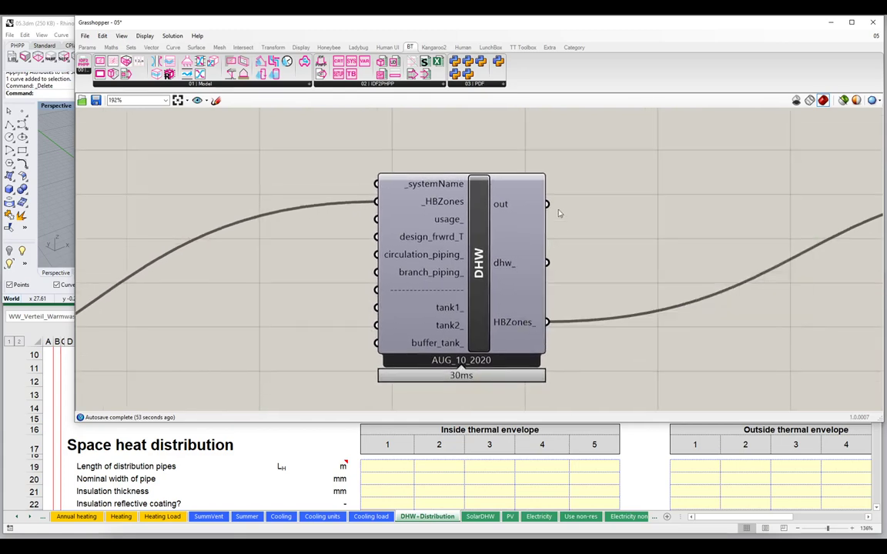
Step: Add a panel with the owner's first name plus "DHW System", wire it to _systemName and fit it directly above the DHW component
{"action": "double_click", "coordinate": [442, 140]}
{"action": "key", "text": "Return"}
{"action": "type", "text": "\"Ed's DHW System"}
{"action": "key", "text": "Return"}
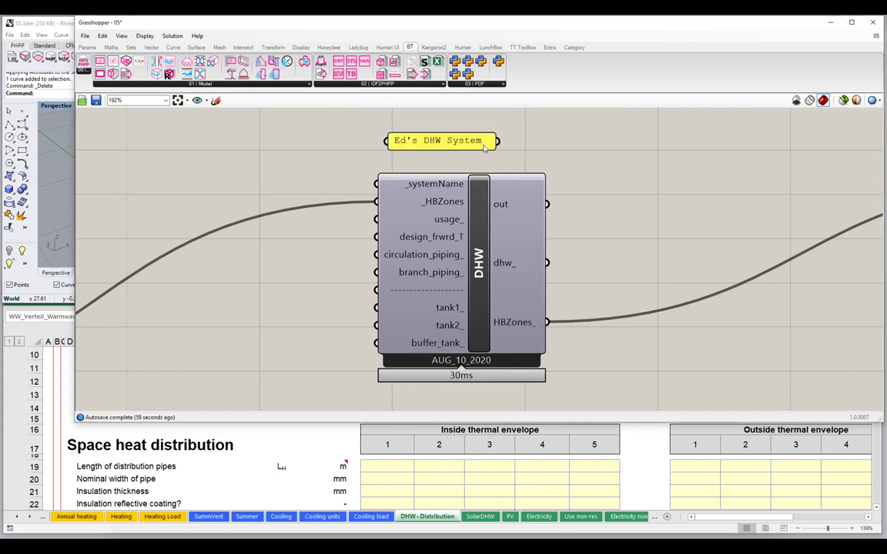
{"action": "left_click_drag", "start_coordinate": [498, 141], "coordinate": [377, 183]}
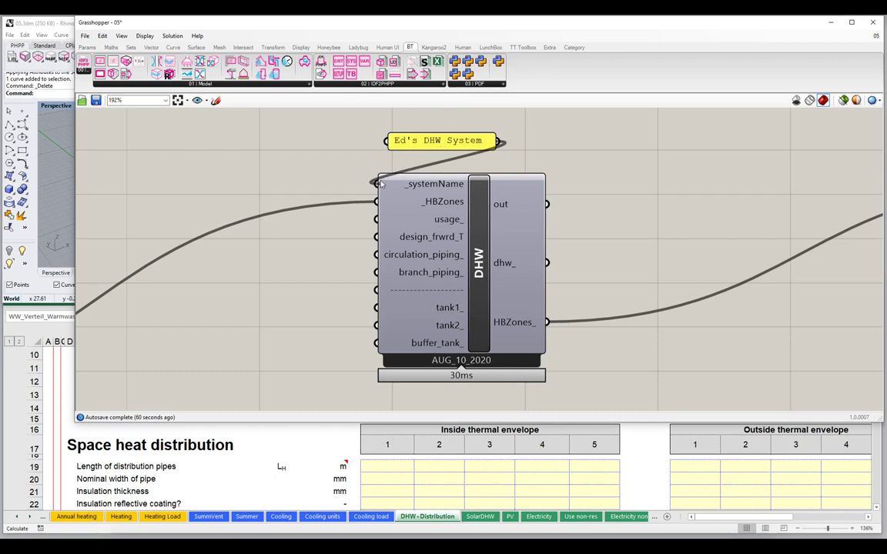
{"action": "left_click_drag", "start_coordinate": [421, 140], "coordinate": [413, 161]}
{"action": "left_click_drag", "start_coordinate": [490, 165], "coordinate": [551, 162]}
{"action": "left_click", "coordinate": [623, 182]}
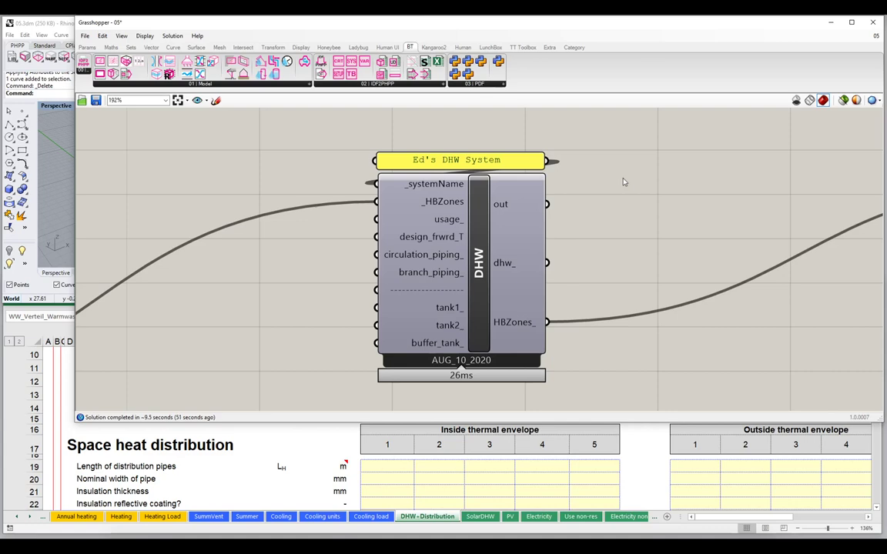
Step: Place a BT_DHW_Tank component between the Set Zone Vent and DHW components
{"action": "scroll", "coordinate": [624, 182], "scroll_direction": "down", "scroll_amount": 3}
{"action": "right_click_drag", "start_coordinate": [623, 182], "coordinate": [756, 150]}
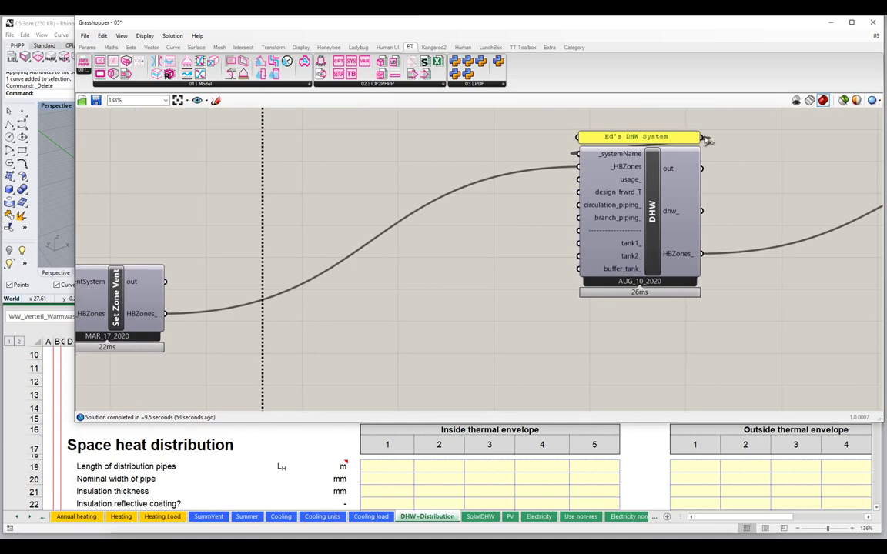
{"action": "left_click", "coordinate": [295, 85]}
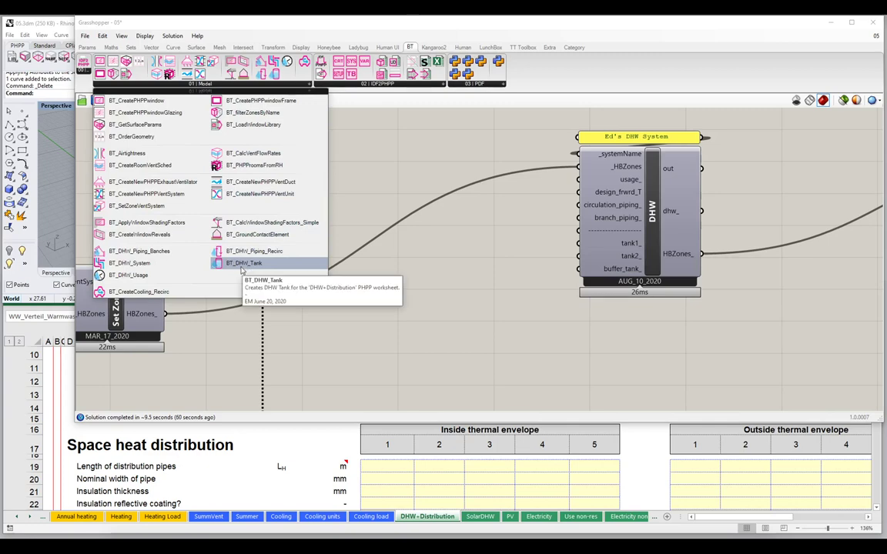
{"action": "left_click_drag", "start_coordinate": [242, 269], "coordinate": [471, 323]}
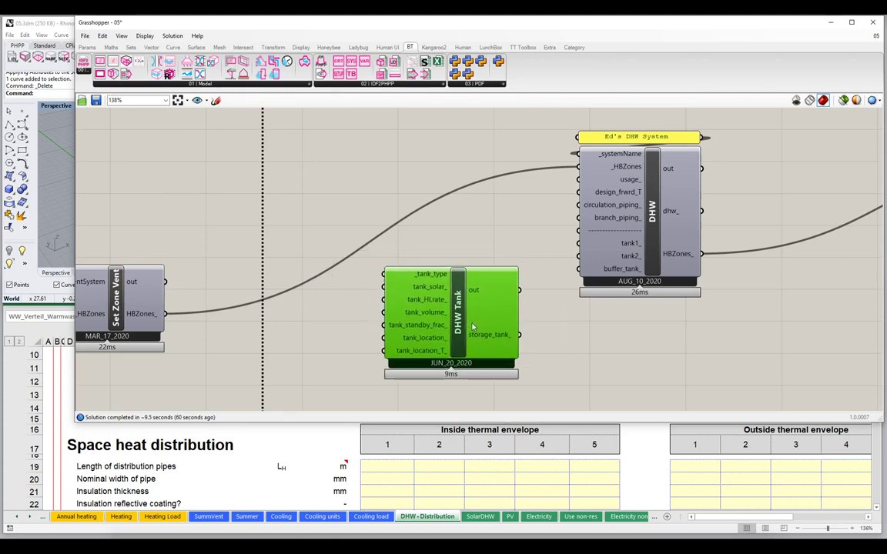
Step: Add a panel beside the DHW Tank component, connect it to the out output and position it below the DHW component
{"action": "right_click_drag", "start_coordinate": [508, 331], "coordinate": [497, 321]}
{"action": "double_click", "coordinate": [562, 328]}
{"action": "type", "text": "panel"}
{"action": "key", "text": "Return"}
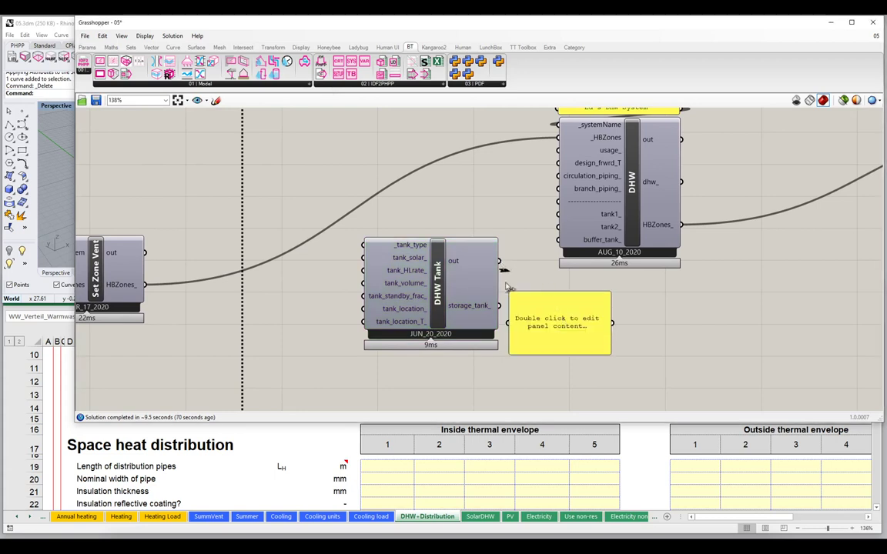
{"action": "left_click_drag", "start_coordinate": [499, 261], "coordinate": [508, 323]}
{"action": "left_click_drag", "start_coordinate": [547, 322], "coordinate": [569, 304]}
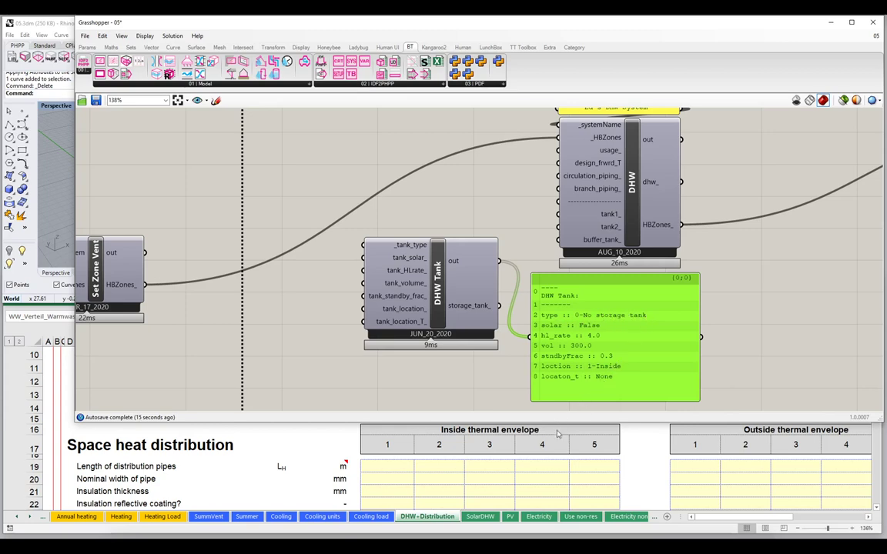
Step: Switch to the Excel workbook and examine the Storage 1 tank type options under Storage heat losses on the DHW+Distribution sheet
{"action": "left_click", "coordinate": [541, 474]}
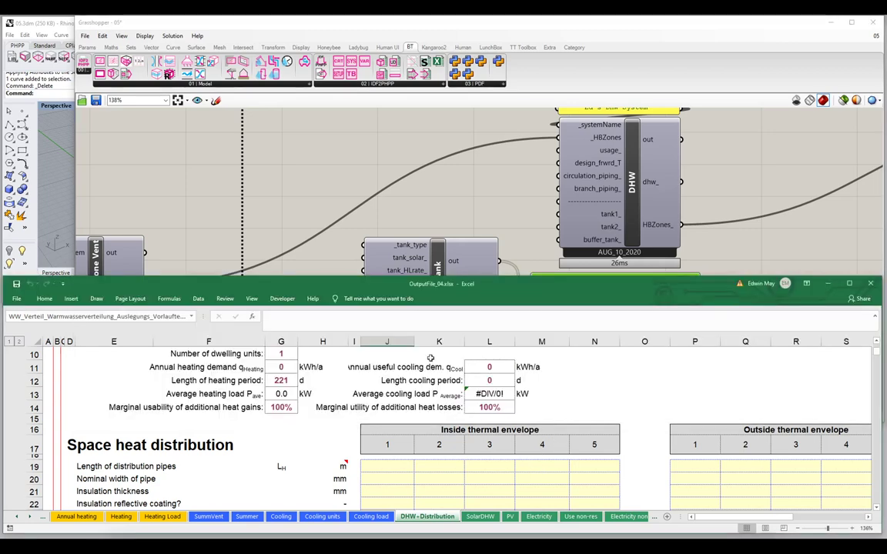
{"action": "double_click", "coordinate": [446, 281]}
{"action": "scroll", "coordinate": [360, 193], "scroll_direction": "down", "scroll_amount": 4}
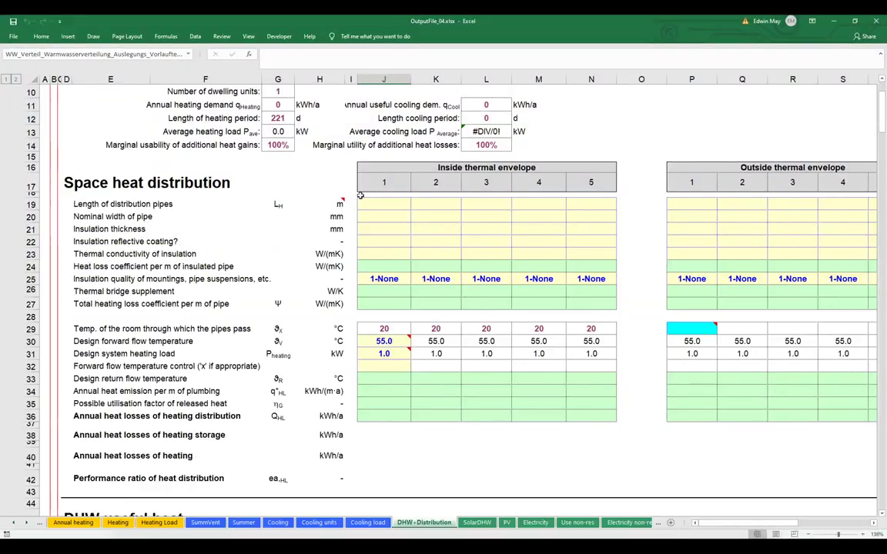
{"action": "scroll", "coordinate": [359, 194], "scroll_direction": "down", "scroll_amount": 15}
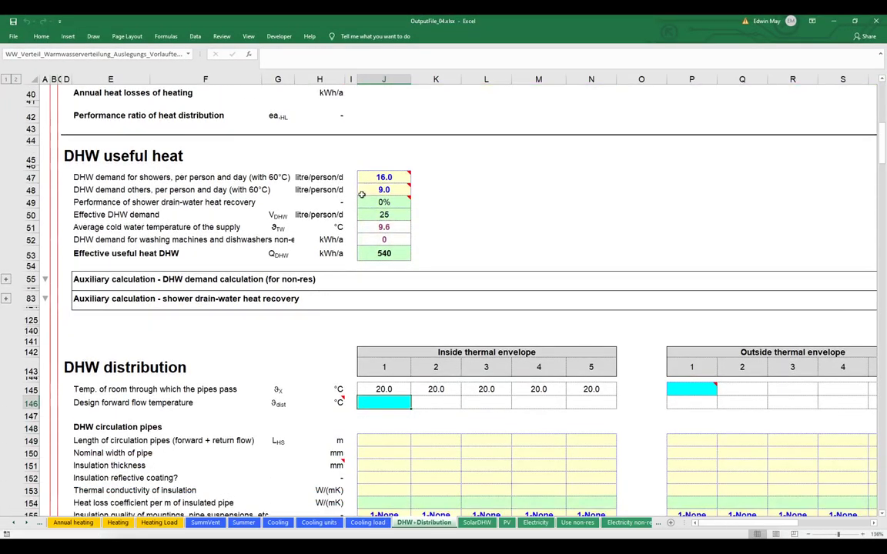
{"action": "scroll", "coordinate": [363, 202], "scroll_direction": "down", "scroll_amount": 7}
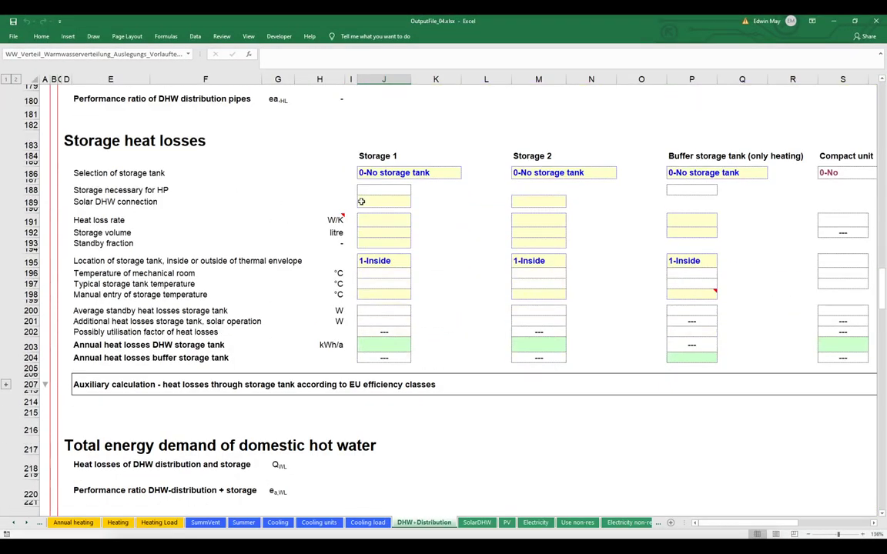
{"action": "left_click", "coordinate": [370, 174]}
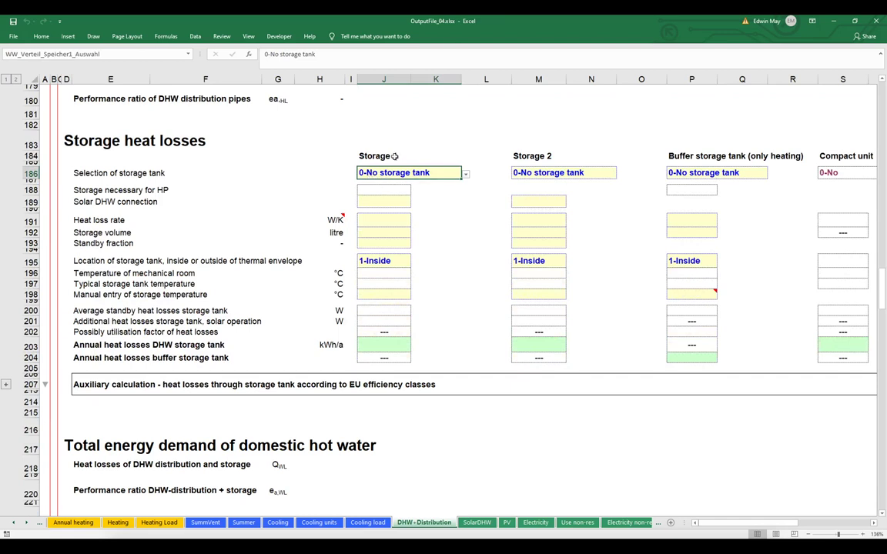
{"action": "left_click", "coordinate": [465, 176]}
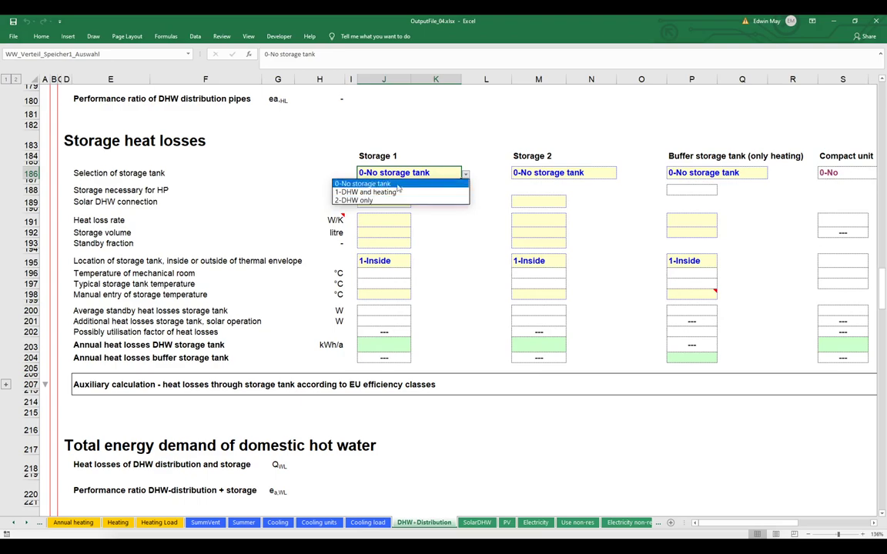
{"action": "key", "text": "Escape"}
{"action": "left_click_drag", "start_coordinate": [483, 23], "coordinate": [456, 317]}
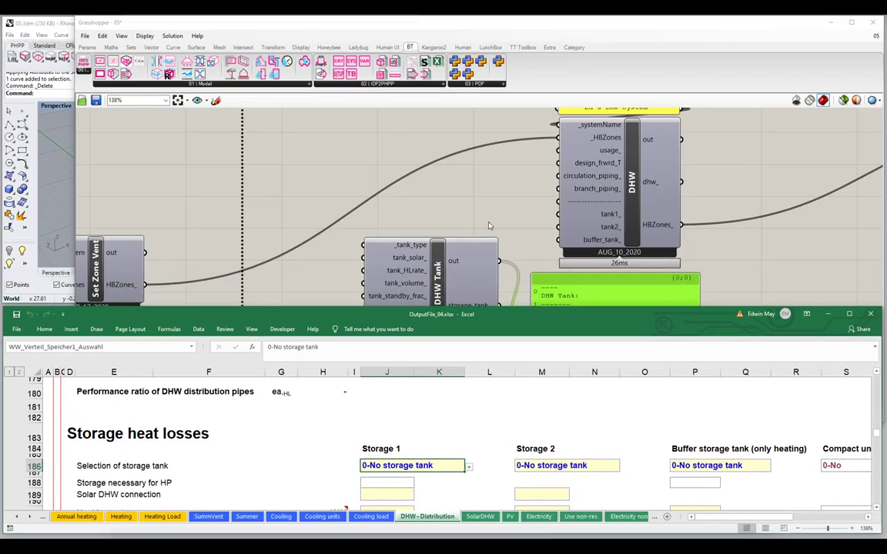
Step: Back in Grasshopper, shift the output panel clear of the DHW Tank and wire storage_tank_ to the DHW component's tank1_ input
{"action": "left_click", "coordinate": [575, 317]}
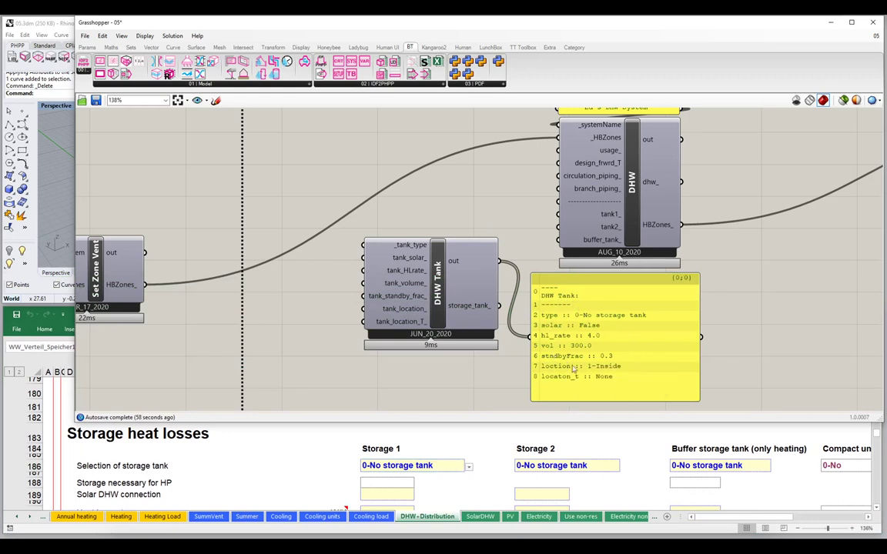
{"action": "left_click_drag", "start_coordinate": [572, 320], "coordinate": [687, 325]}
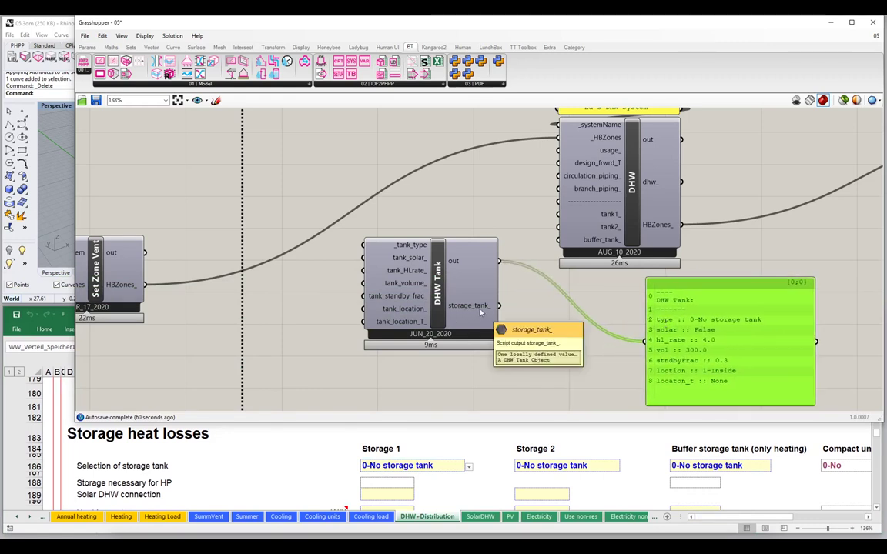
{"action": "left_click_drag", "start_coordinate": [501, 310], "coordinate": [559, 219]}
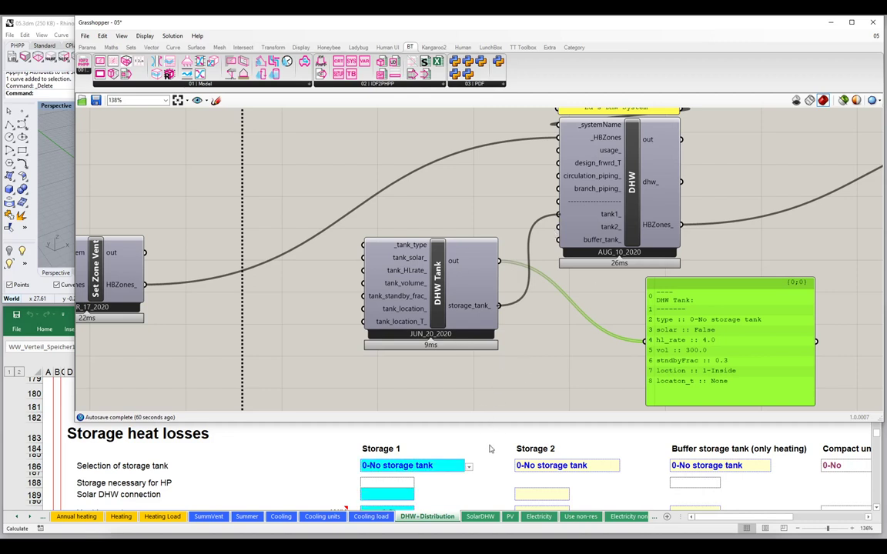
Step: Examine the exported Storage 1 entries in the Excel Storage heat losses section, from tank selection to storage temperature
{"action": "left_click", "coordinate": [428, 466]}
{"action": "scroll", "coordinate": [388, 416], "scroll_direction": "down", "scroll_amount": 3}
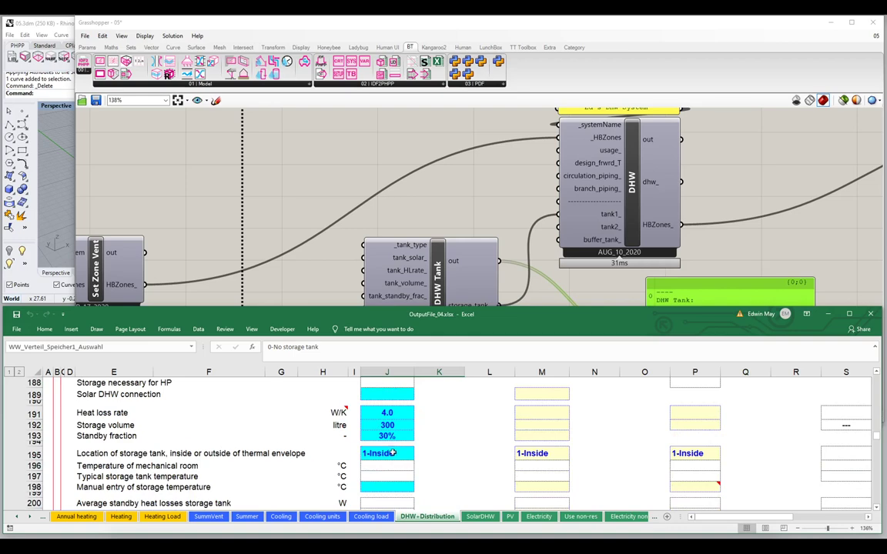
{"action": "scroll", "coordinate": [393, 451], "scroll_direction": "down", "scroll_amount": 1}
{"action": "scroll", "coordinate": [393, 452], "scroll_direction": "down", "scroll_amount": 1}
{"action": "scroll", "coordinate": [388, 450], "scroll_direction": "up", "scroll_amount": 3}
{"action": "scroll", "coordinate": [351, 407], "scroll_direction": "up", "scroll_amount": 2}
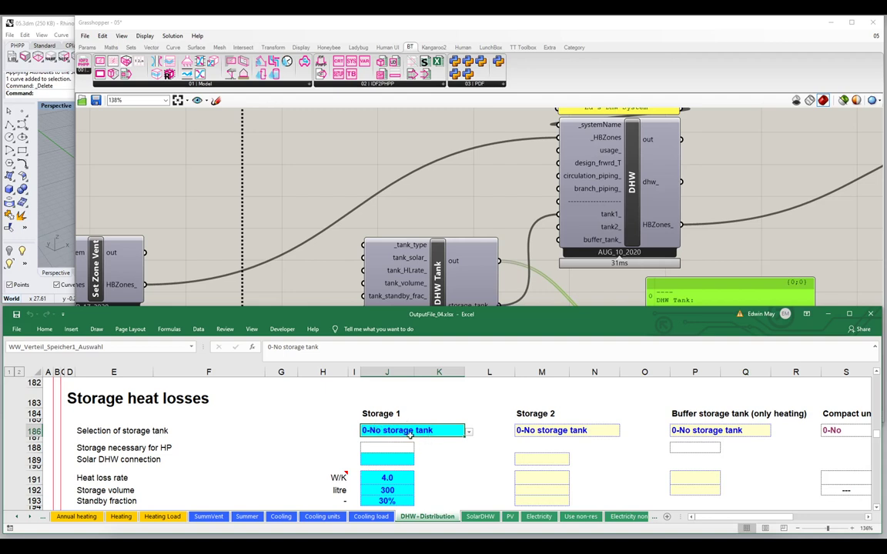
Step: Return to Grasshopper, delete the DHW Tank's output panel and move the DHW Tank component closer to the DHW component
{"action": "left_click", "coordinate": [497, 207]}
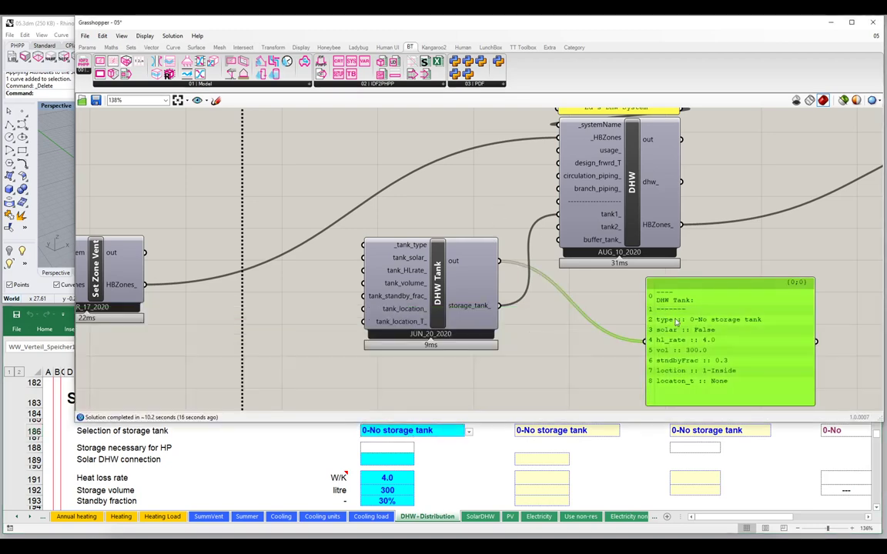
{"action": "key", "text": "Delete"}
{"action": "left_click_drag", "start_coordinate": [360, 251], "coordinate": [387, 232]}
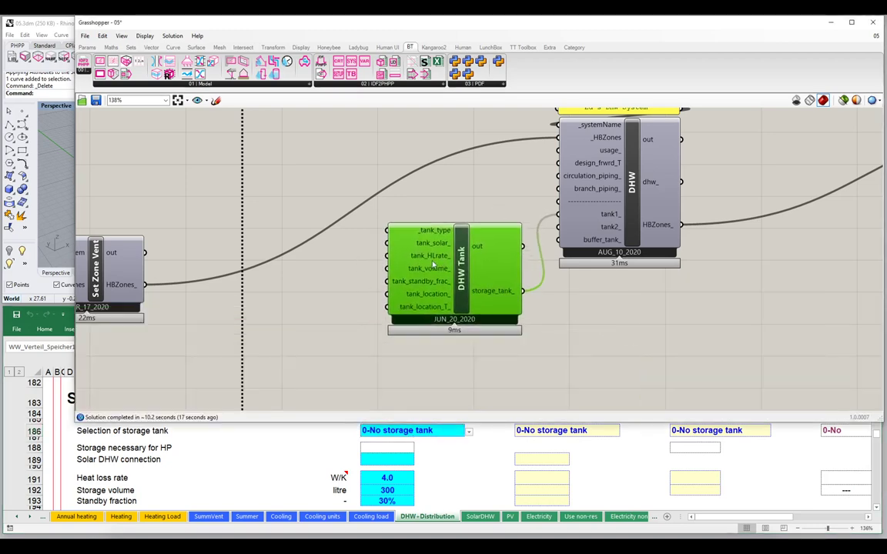
Step: Add a panel containing 2, connect it to the DHW Tank's _tank_type input and align it beside that input
{"action": "double_click", "coordinate": [351, 286]}
{"action": "type", "text": "panel"}
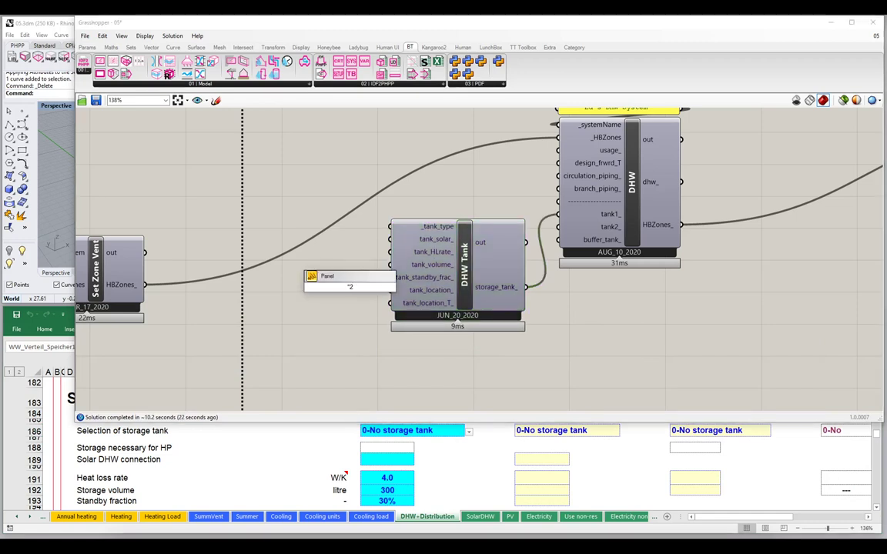
{"action": "key", "text": "Return"}
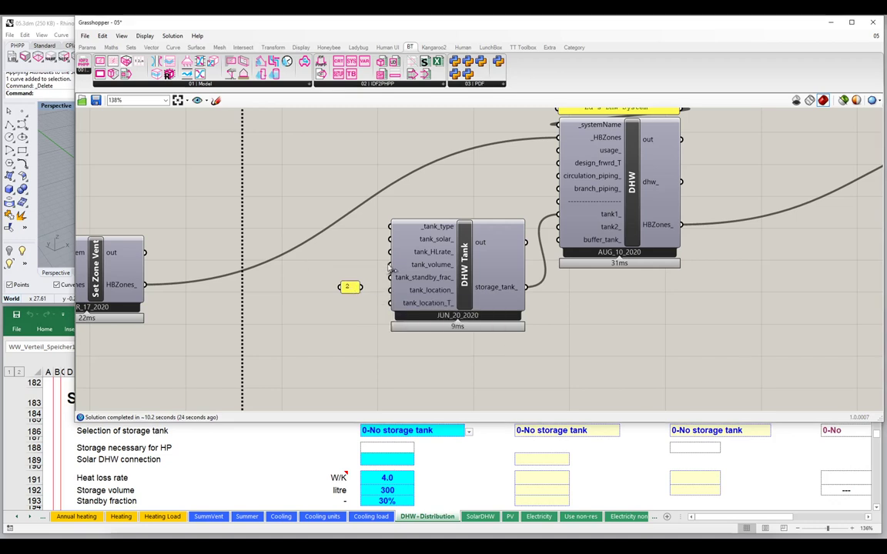
{"action": "mouse_move", "coordinate": [441, 227]}
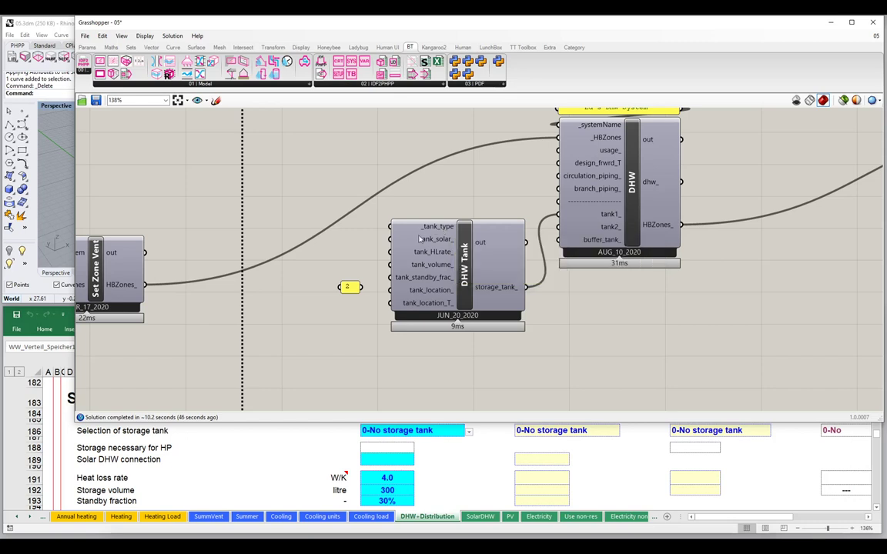
{"action": "left_click_drag", "start_coordinate": [351, 287], "coordinate": [353, 229]}
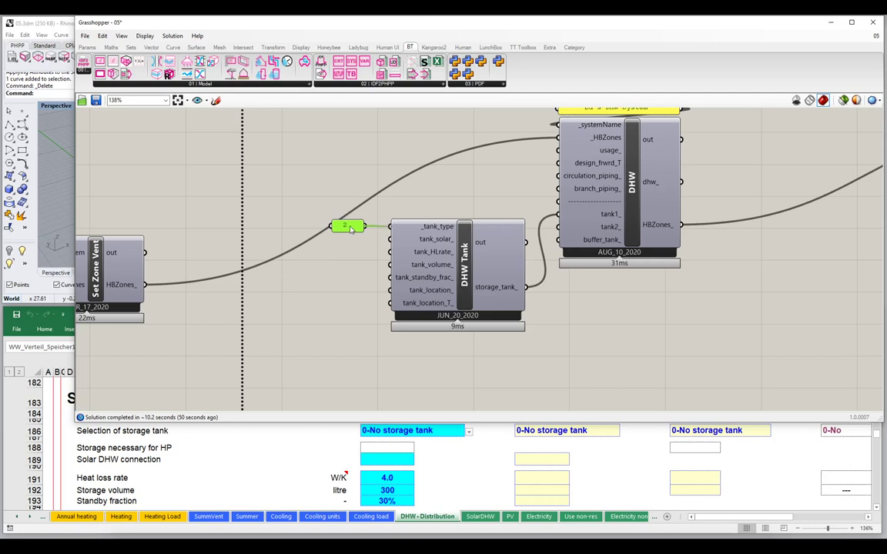
{"action": "left_click_drag", "start_coordinate": [353, 229], "coordinate": [358, 231]}
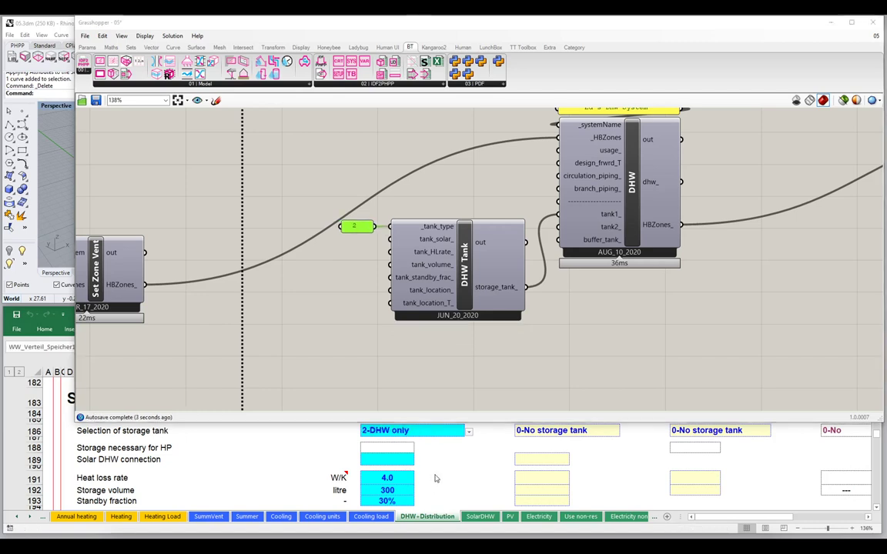
Step: Review the Storage 1 inputs and annual storage heat loss totals in Excel at 100% zoom, and return to the Grasshopper tank components
{"action": "left_click", "coordinate": [391, 433]}
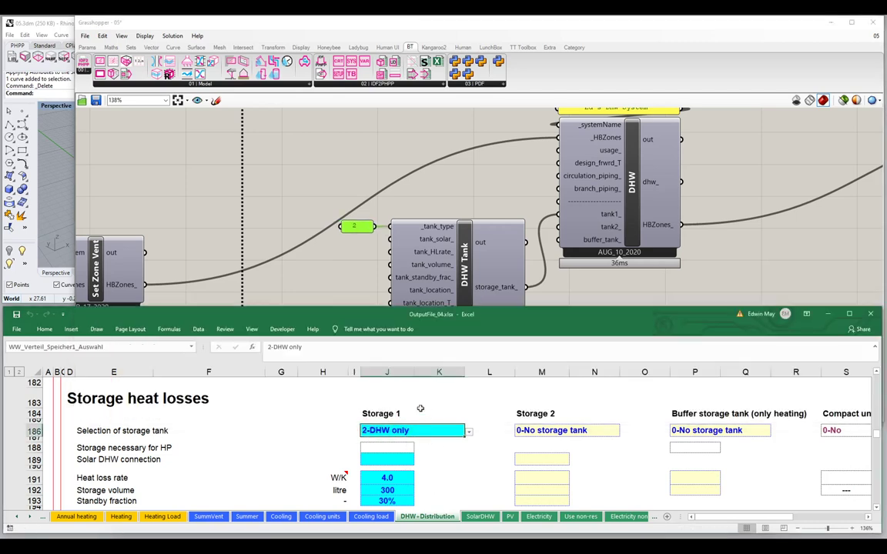
{"action": "double_click", "coordinate": [473, 321]}
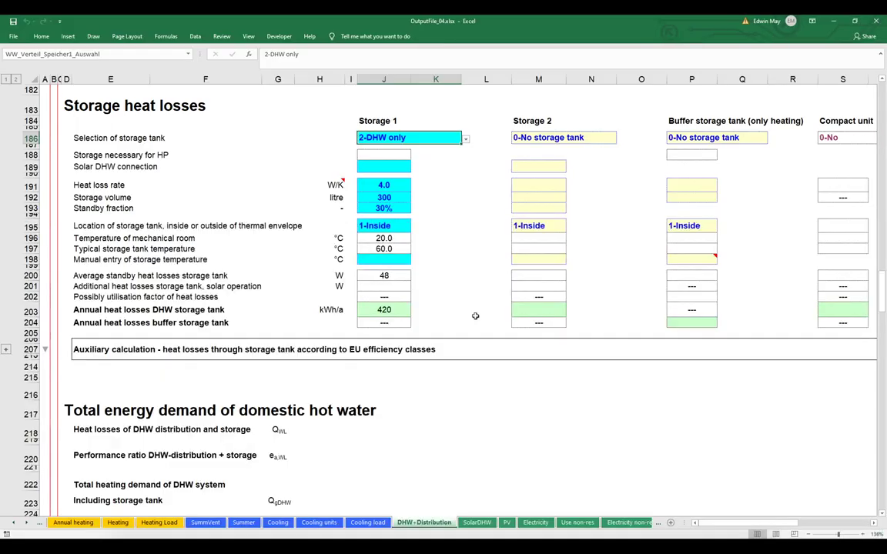
{"action": "left_click", "coordinate": [836, 534]}
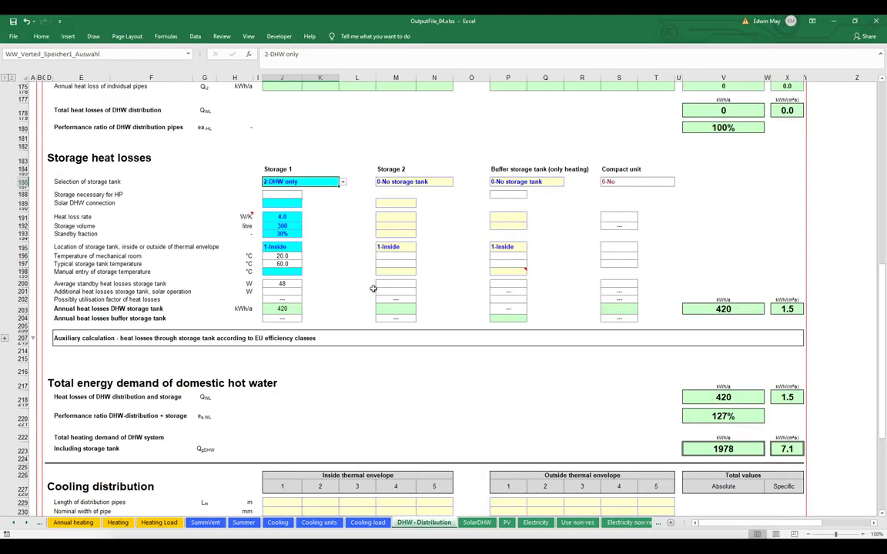
{"action": "left_click_drag", "start_coordinate": [54, 151], "coordinate": [360, 322]}
{"action": "left_click_drag", "start_coordinate": [679, 296], "coordinate": [811, 331]}
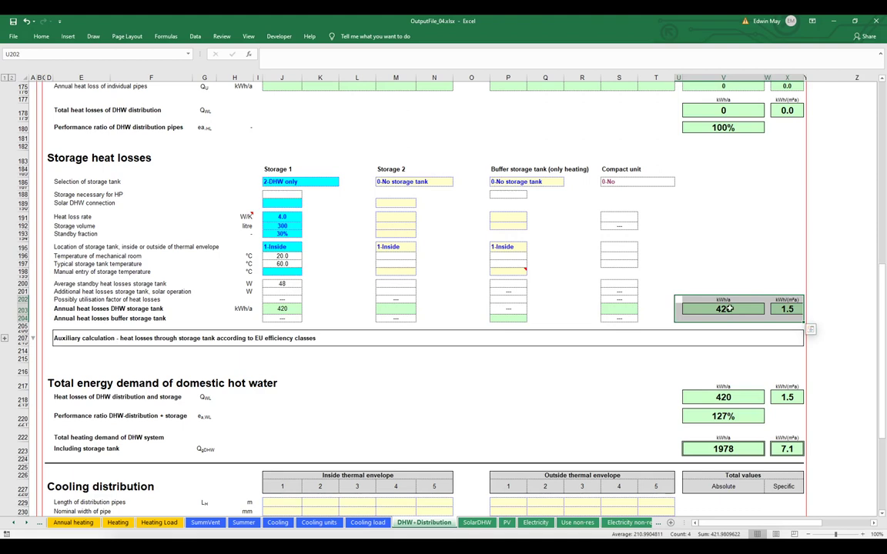
{"action": "double_click", "coordinate": [584, 26]}
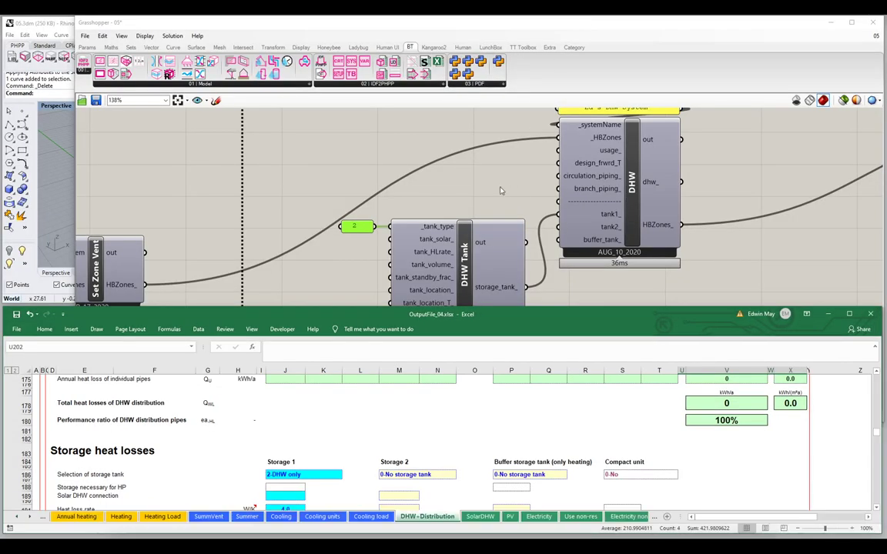
{"action": "left_click", "coordinate": [455, 173]}
{"action": "right_click_drag", "start_coordinate": [578, 248], "coordinate": [535, 291]}
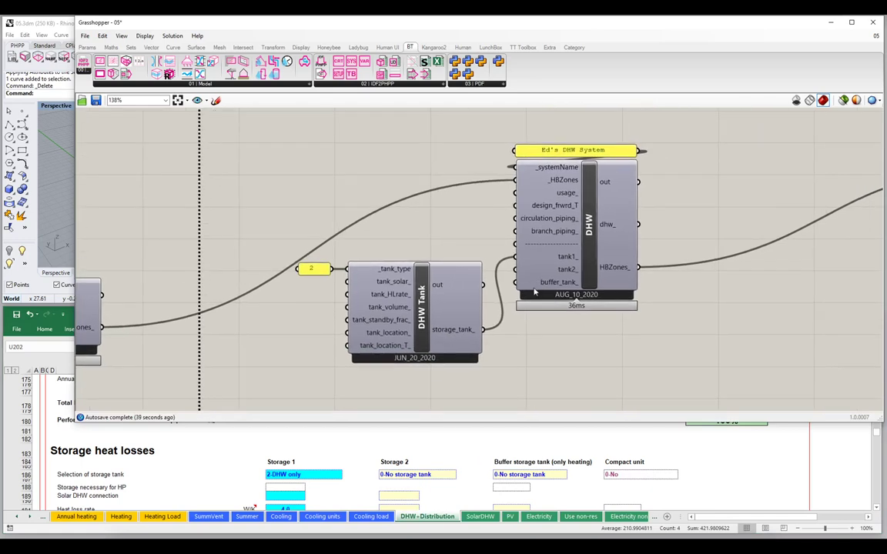